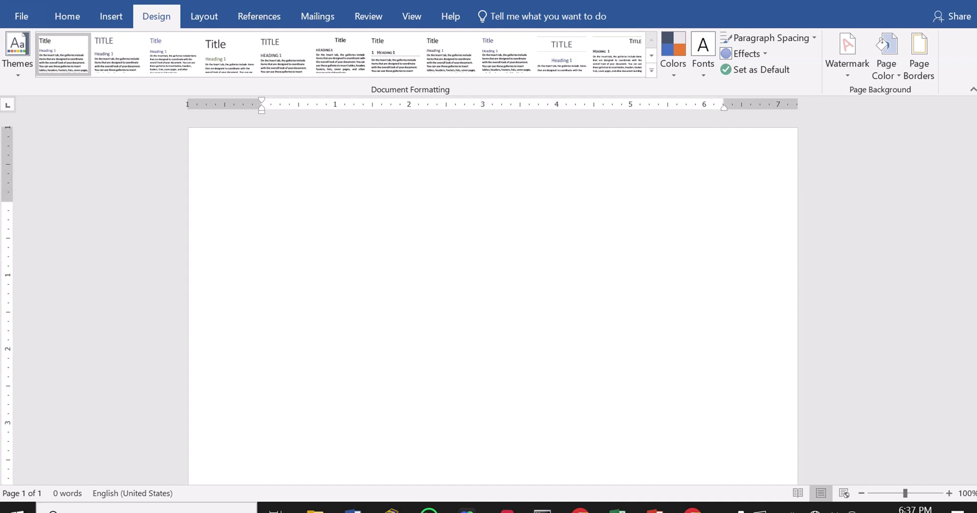
pyautogui.click(70, 14)
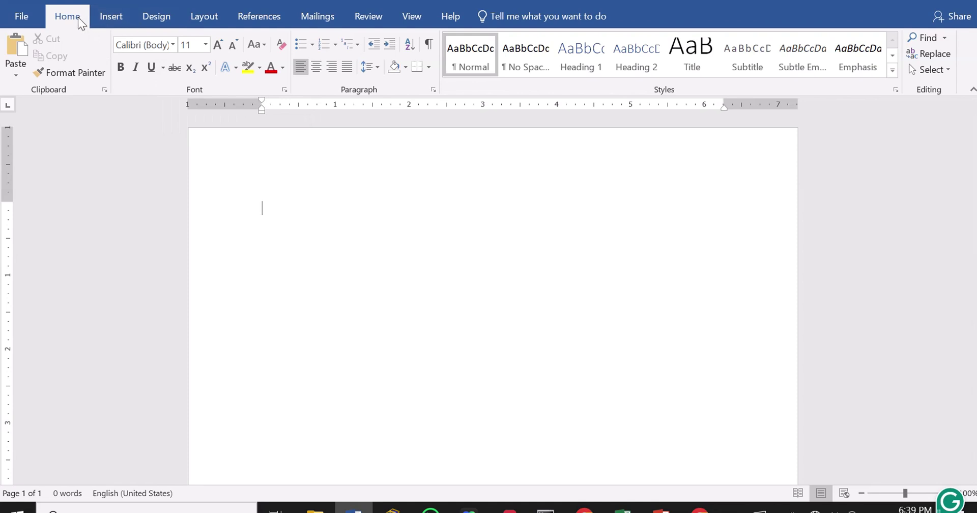
pyautogui.click(158, 20)
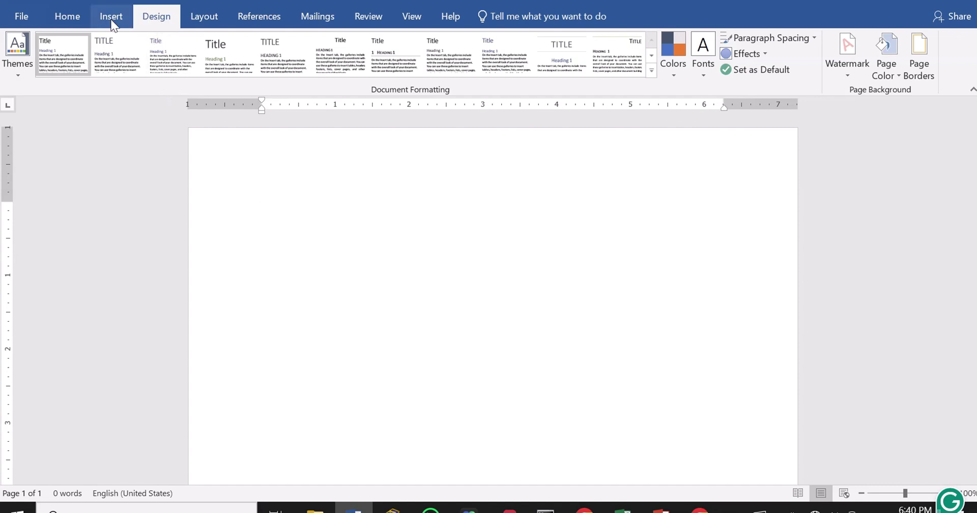
pyautogui.click(203, 21)
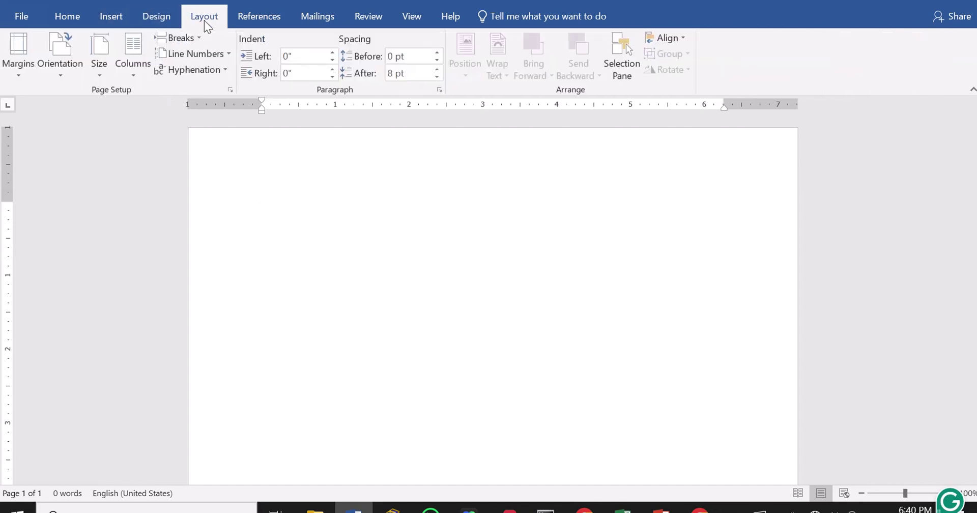
pyautogui.click(163, 20)
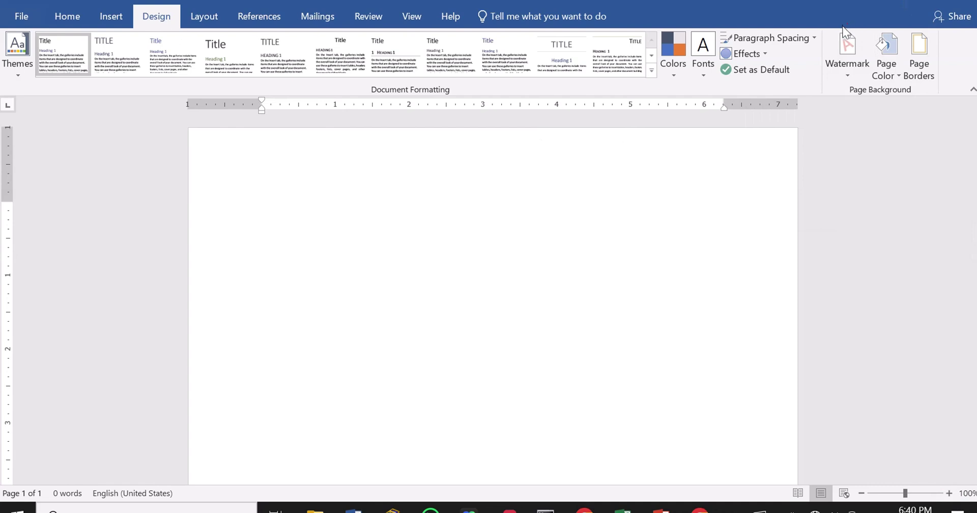
pyautogui.moveTo(846, 25); pyautogui.dragTo(831, 86)
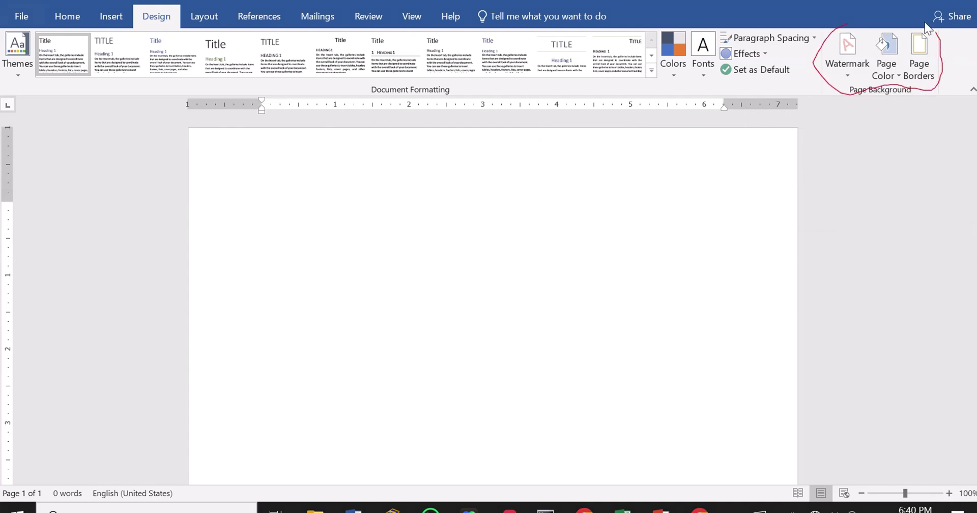
pyautogui.moveTo(925, 28); pyautogui.dragTo(846, 24)
pyautogui.moveTo(161, 24)
pyautogui.mouseDown()
pyautogui.moveTo(497, 79)
pyautogui.moveTo(770, 75)
pyautogui.moveTo(814, 65)
pyautogui.mouseUp()
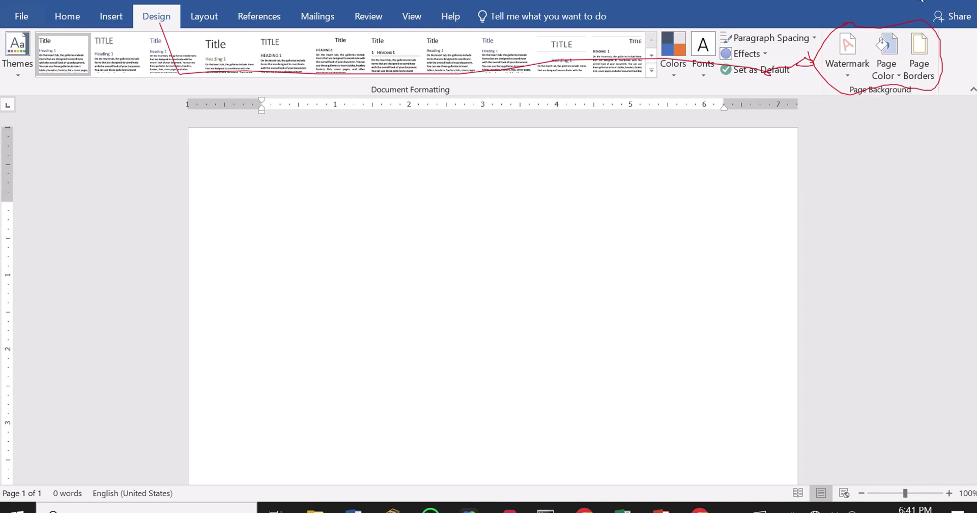
pyautogui.press('Escape')
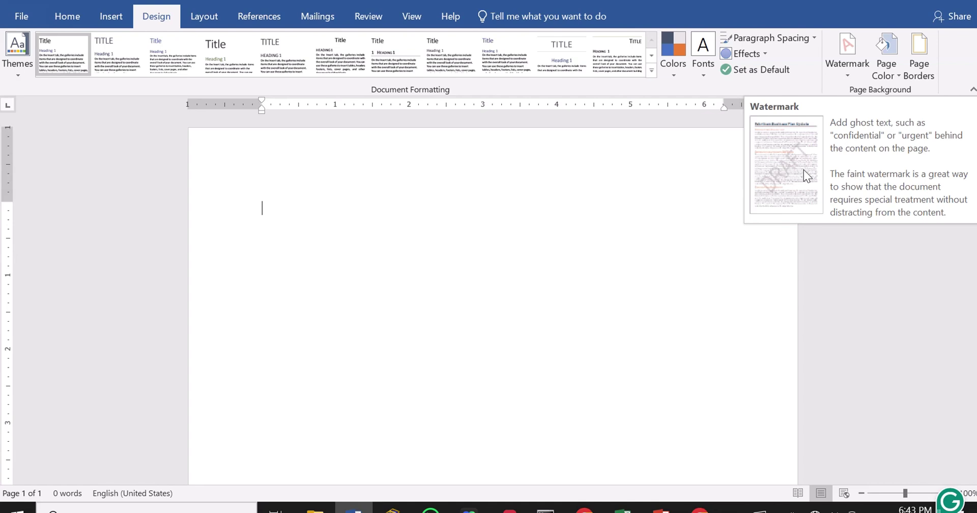
# Apply the built-in CONFIDENTIAL 1 diagonal watermark to the blank page and view it down the page
pyautogui.click(846, 77)
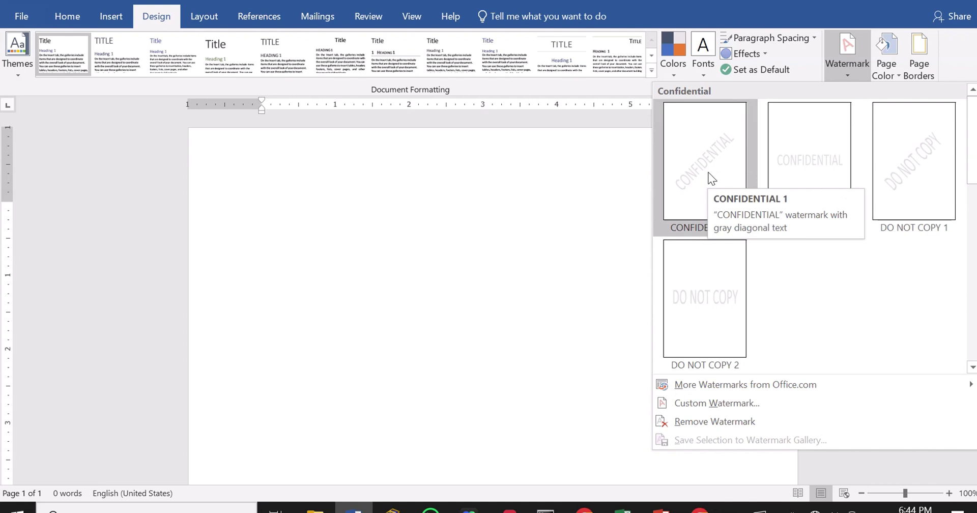
pyautogui.click(848, 75)
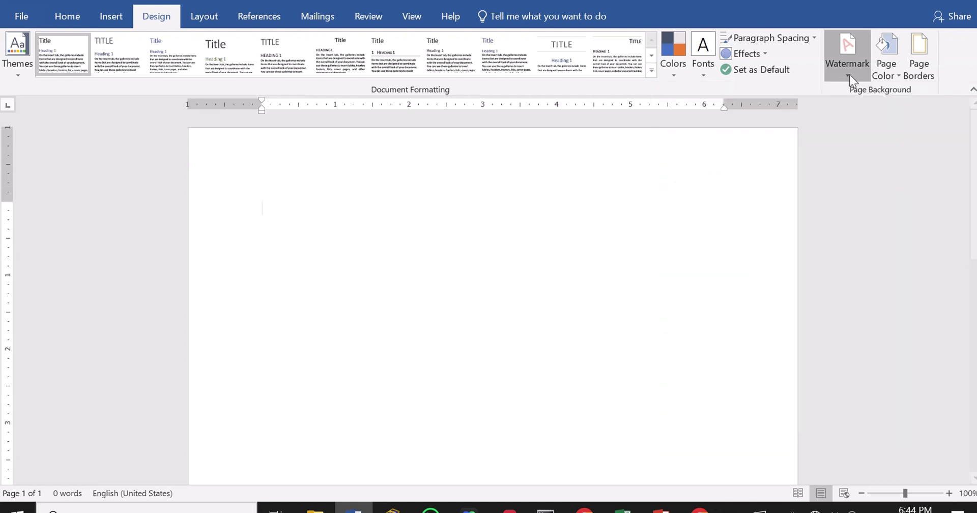
pyautogui.click(849, 74)
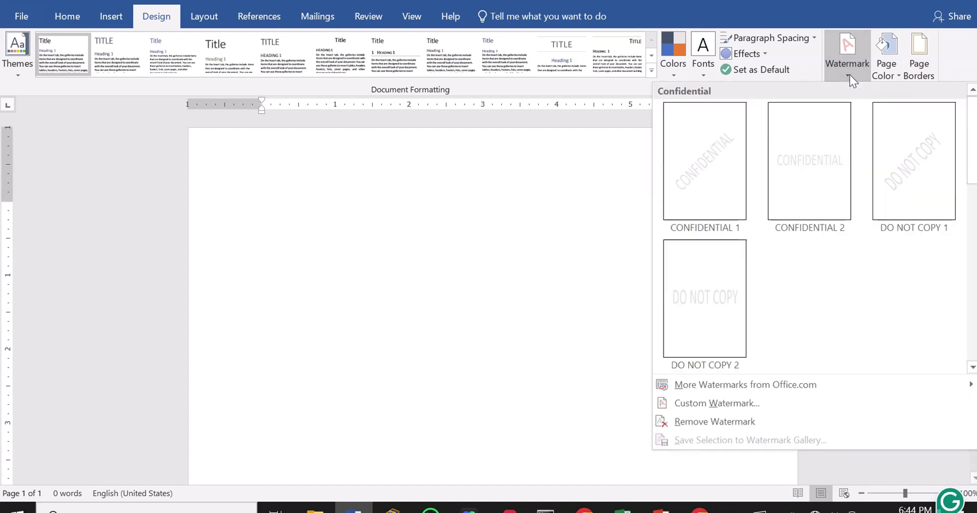
pyautogui.click(726, 153)
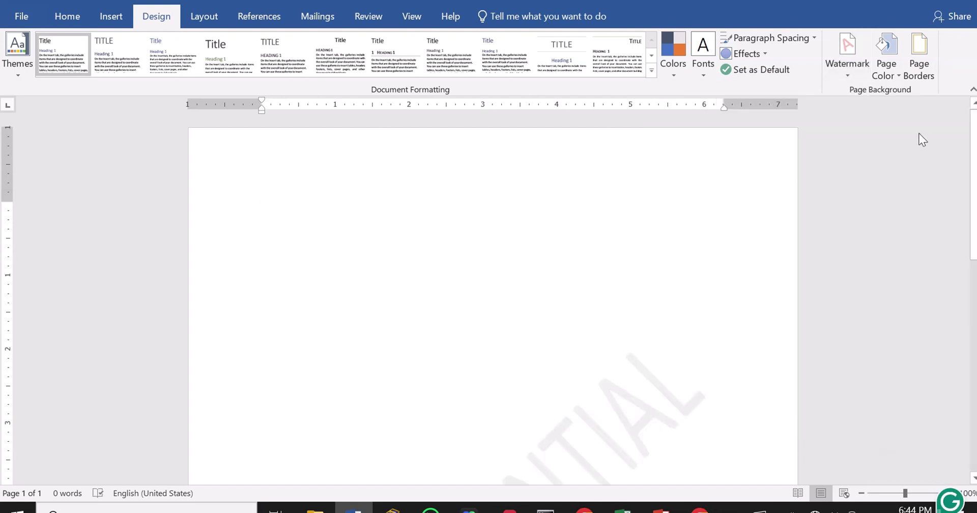
pyautogui.scroll(-3, 973, 142)
pyautogui.scroll(-5, 492, 300)
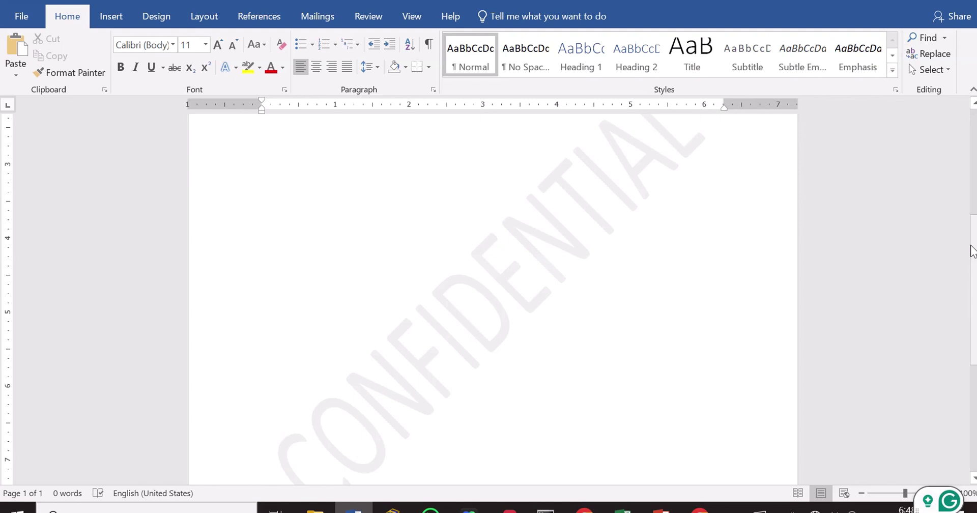
pyautogui.scroll(6, 972, 250)
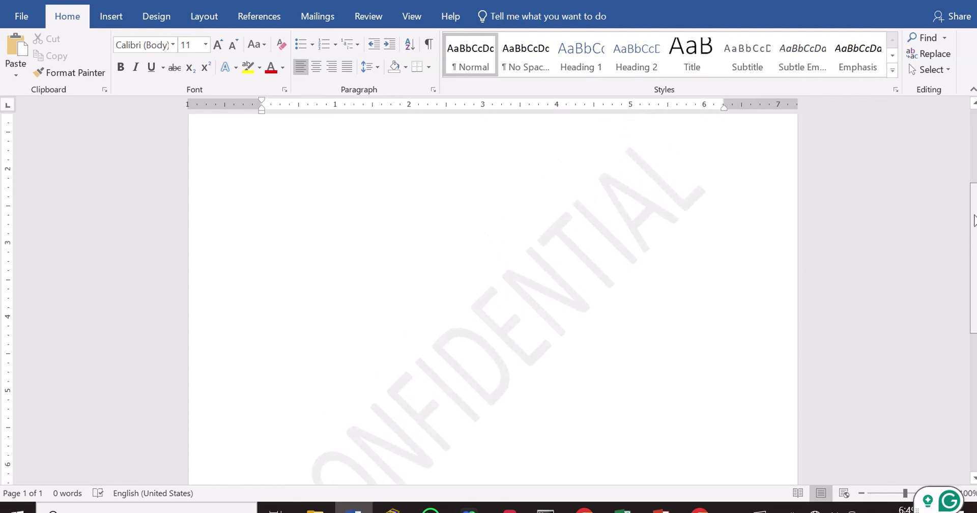
# Paste the copied Flourish Computers Academy text into the document and delete the surplus blank lines after it
pyautogui.hotkey('ctrl', 'v')
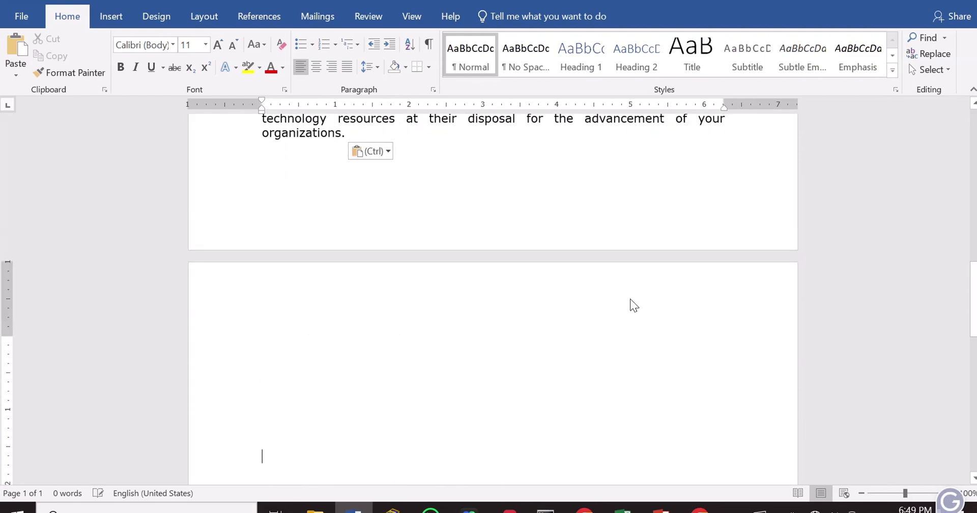
pyautogui.press('BackSpace')
pyautogui.press('BackSpace')
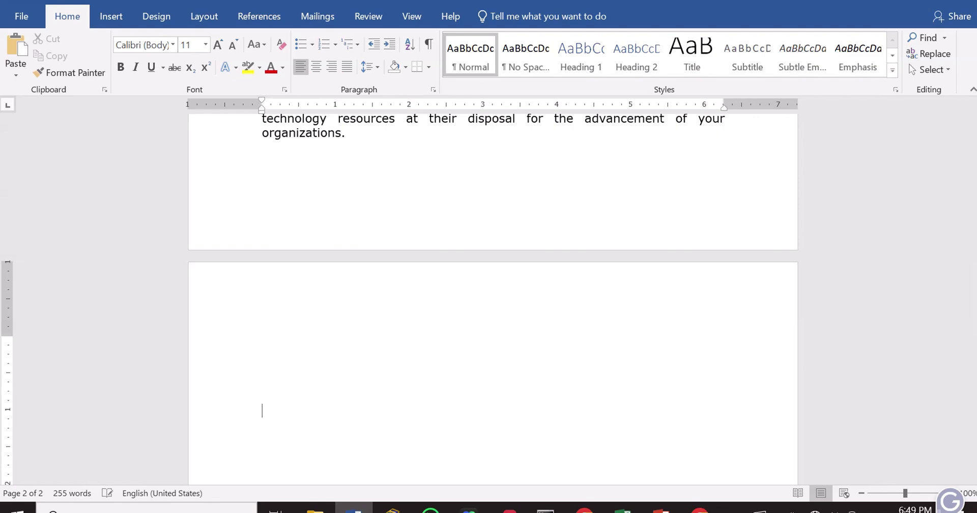
pyautogui.press('BackSpace')
# Examine how the watermark sits behind the pasted text, going from its last paragraph back up to the welcome line
pyautogui.press('Up')
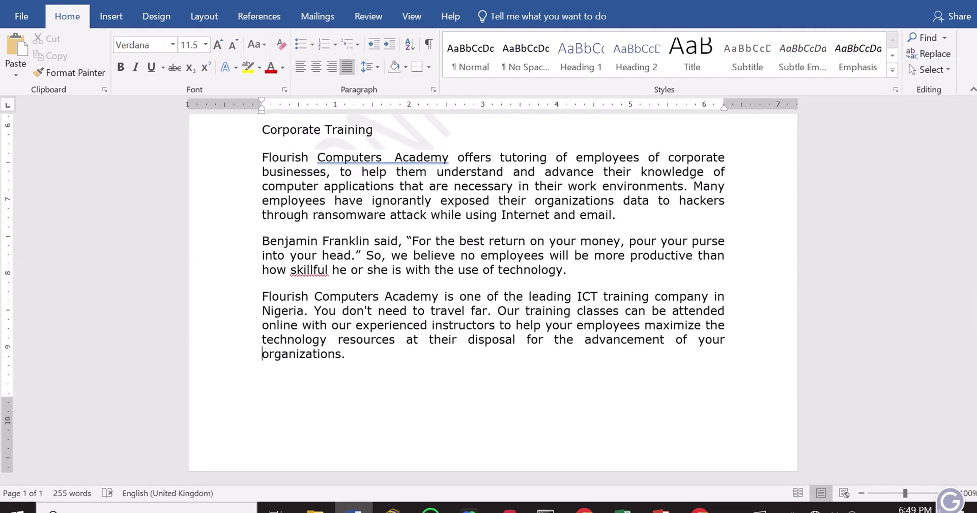
pyautogui.press('Up')
pyautogui.press('Up')
pyautogui.press('Up')
pyautogui.press('Up')
pyautogui.press('Up')
pyautogui.press('Up')
pyautogui.press('Up')
pyautogui.press('Up')
pyautogui.press('Up')
pyautogui.press('Up')
pyautogui.press('Up')
pyautogui.press('Up')
pyautogui.press('Up')
pyautogui.press('Up')
pyautogui.press('Up')
pyautogui.press('Up')
pyautogui.press('Up')
pyautogui.press('Up')
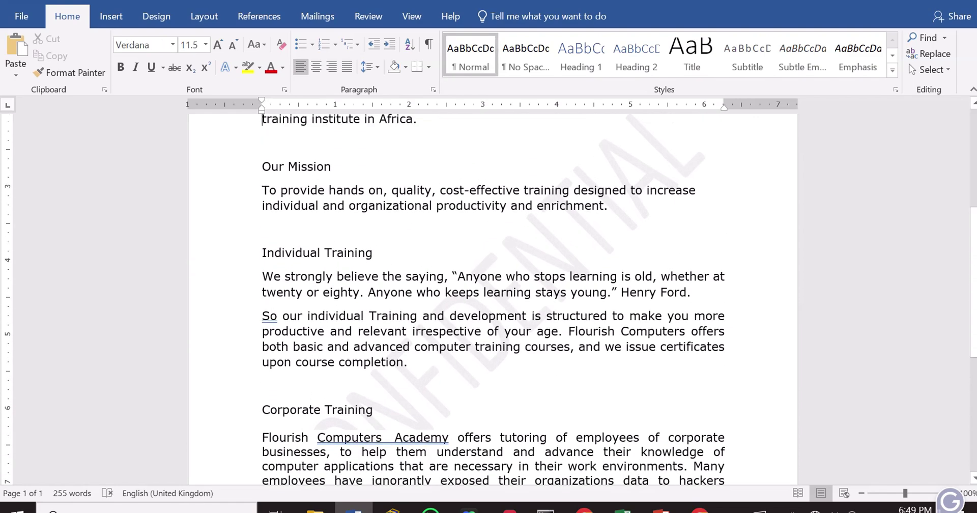
pyautogui.press('Up')
pyautogui.press('Up')
pyautogui.press('Up')
pyautogui.press('Up')
pyautogui.press('Up')
pyautogui.press('Up')
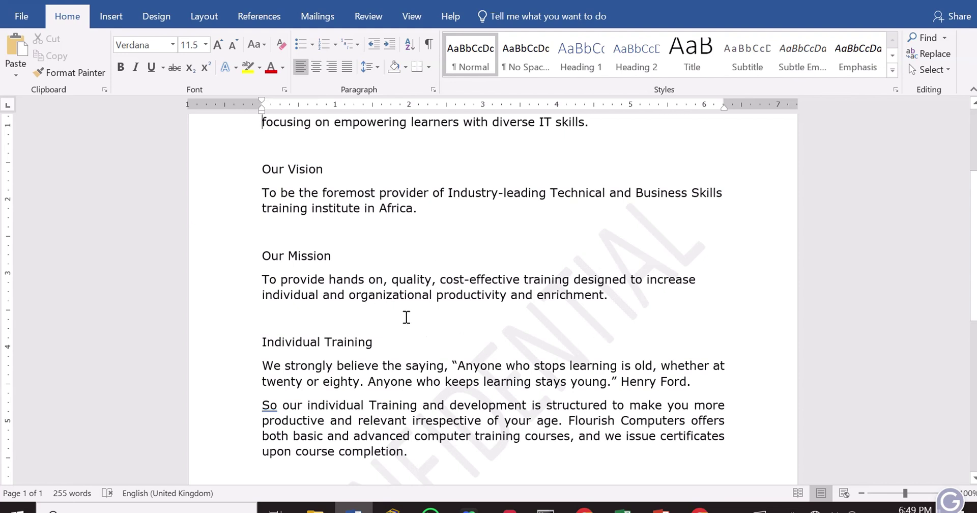
pyautogui.scroll(2, 405, 306)
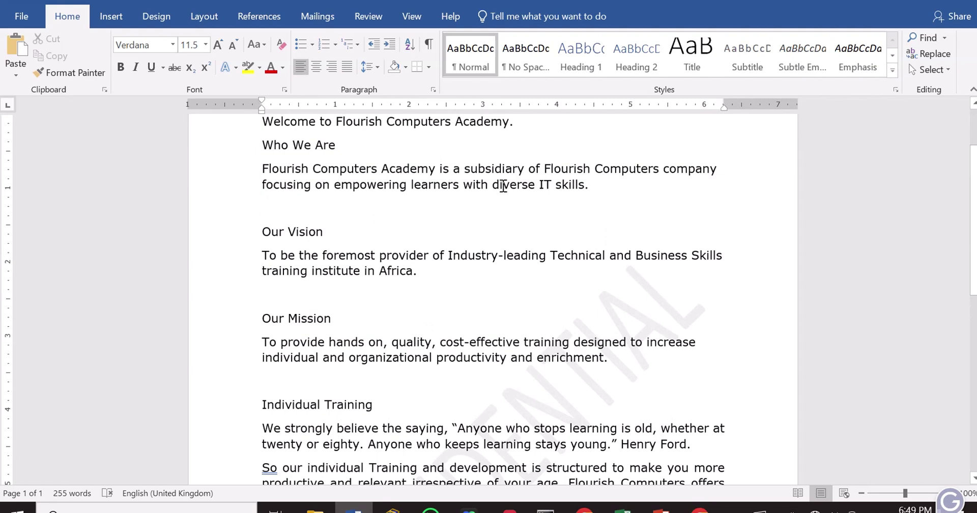
# Replace the watermark with the built-in horizontal CONFIDENTIAL 2 design and check it behind the text
pyautogui.click(156, 18)
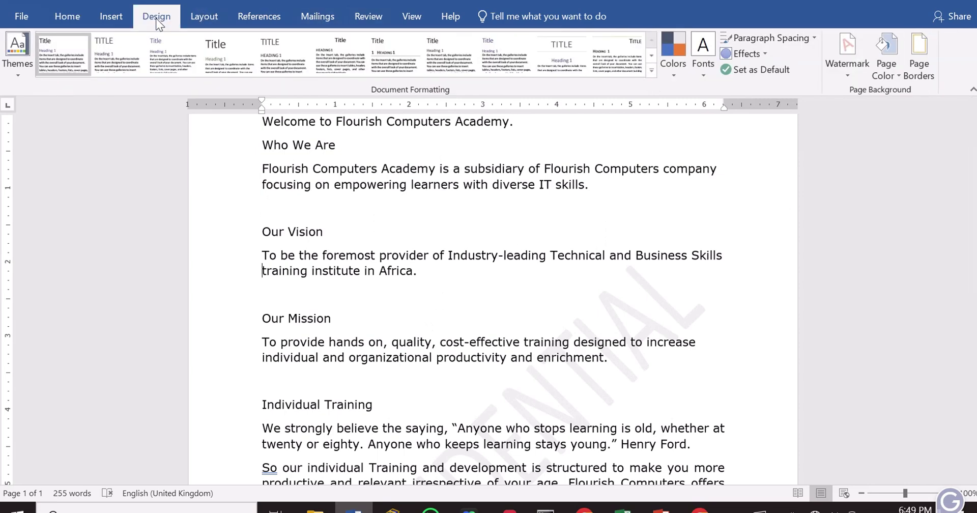
pyautogui.click(848, 74)
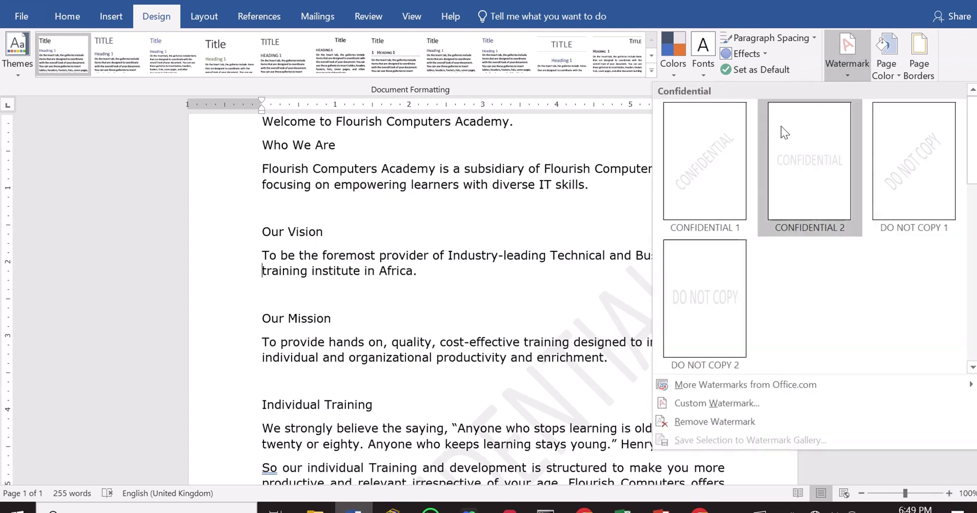
pyautogui.click(804, 135)
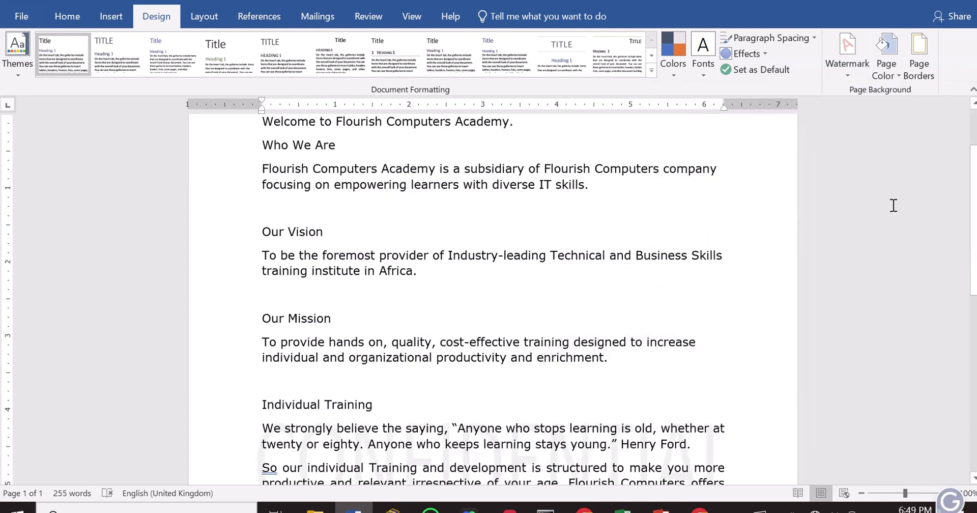
pyautogui.scroll(-2, 966, 200)
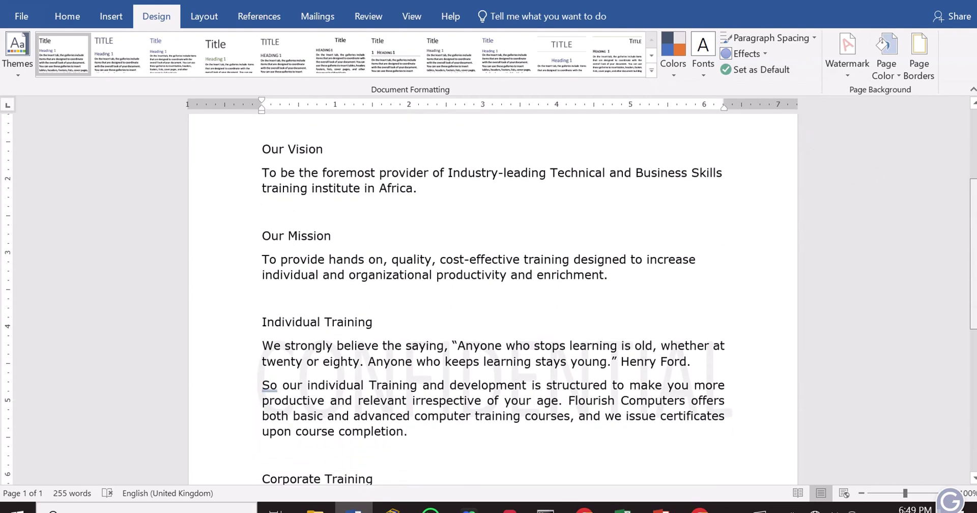
pyautogui.scroll(-2, 528, 301)
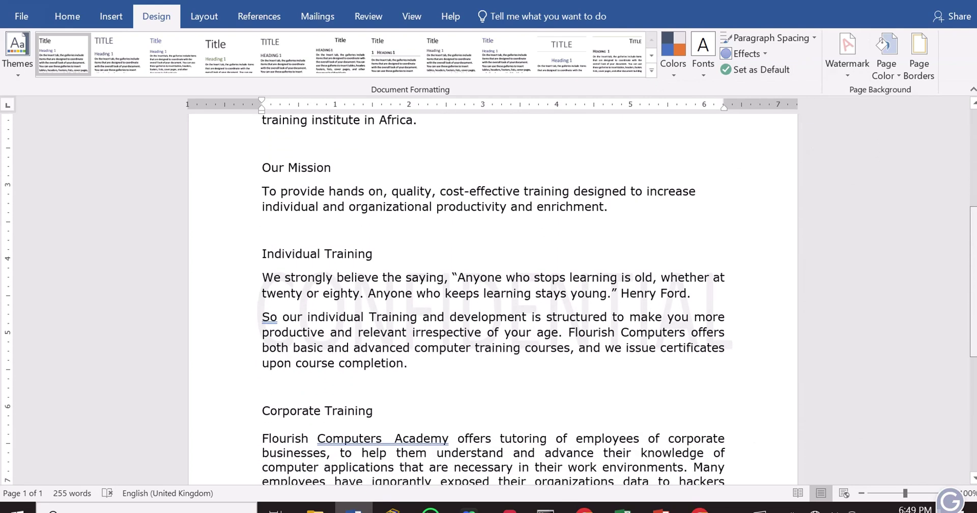
pyautogui.scroll(3, 974, 213)
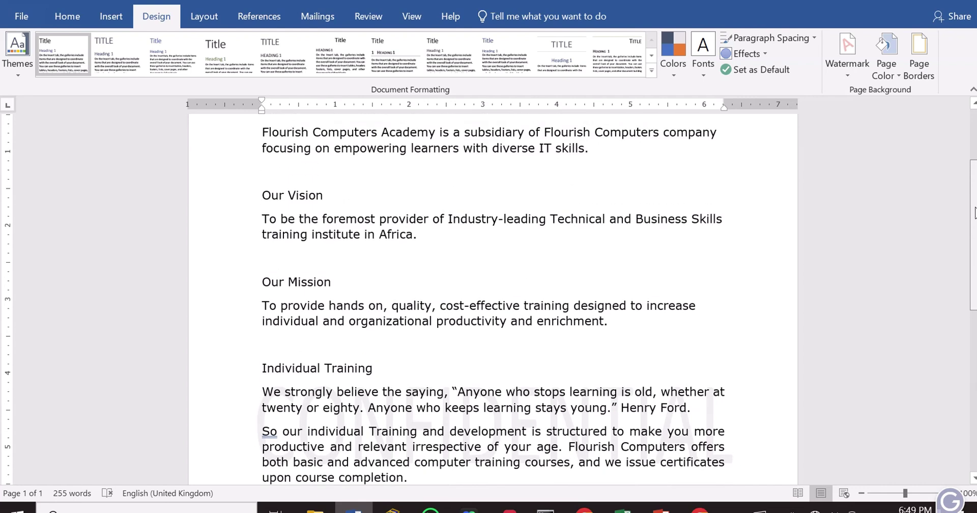
pyautogui.scroll(3, 974, 212)
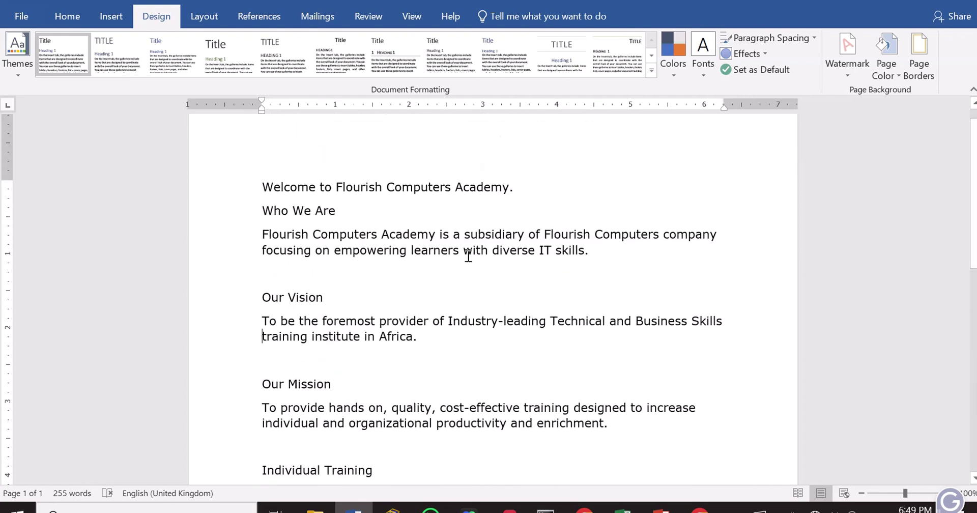
# Switch the watermark to the built-in diagonal DO NOT COPY 1 design and check it behind the text
pyautogui.click(845, 64)
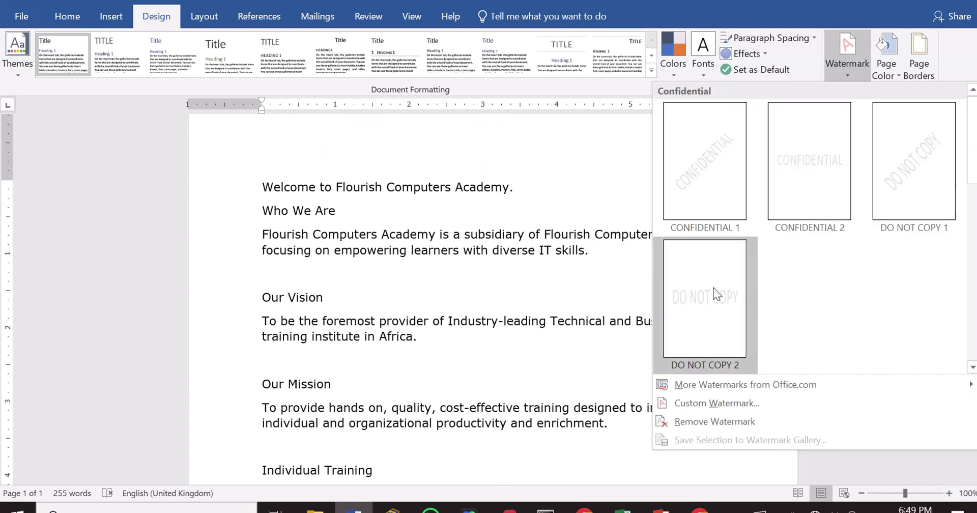
pyautogui.click(906, 182)
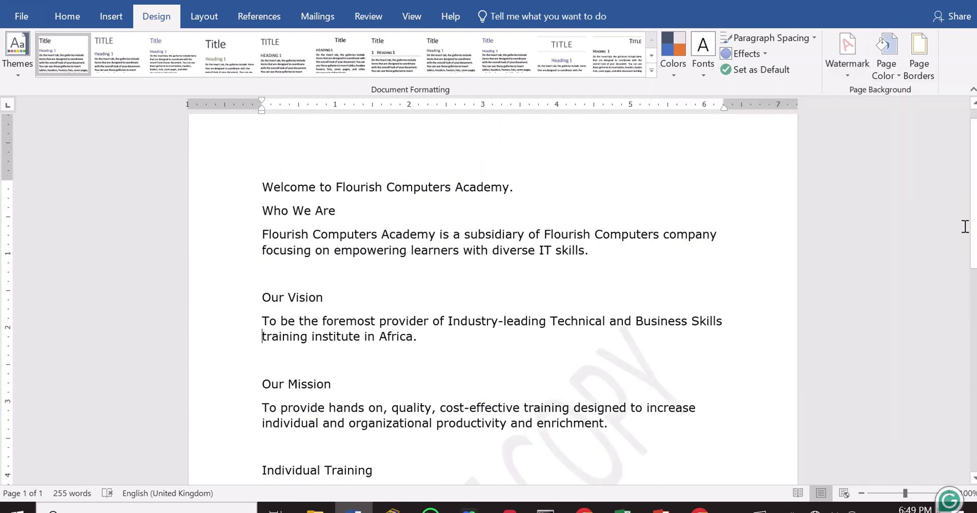
pyautogui.scroll(-6, 972, 228)
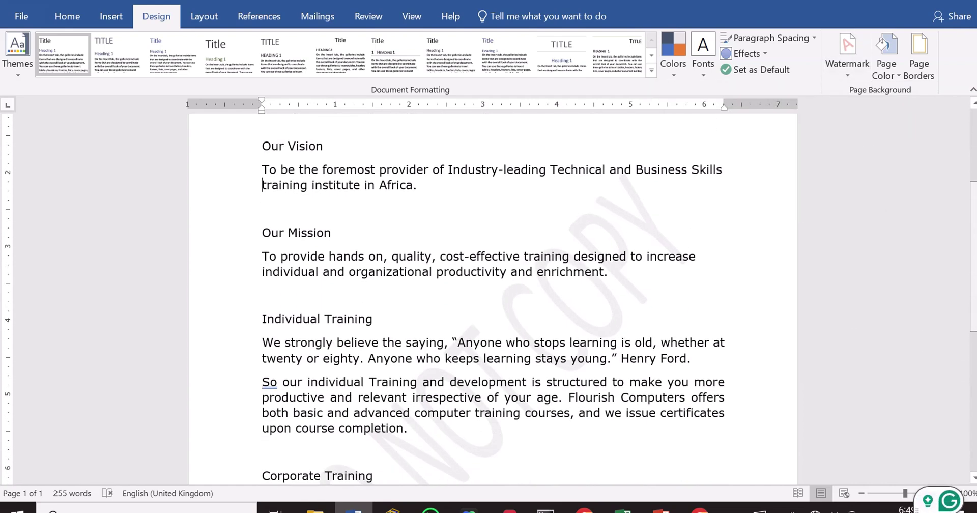
pyautogui.scroll(-4, 493, 299)
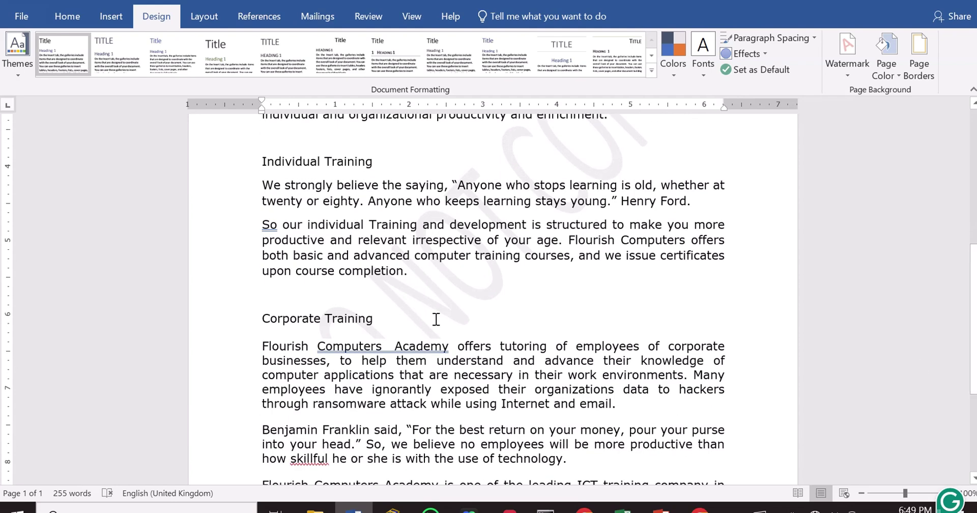
# Add blank lines between the Corporate Training heading and its first paragraph to expose the watermark
pyautogui.press('Return')
pyautogui.press('Return')
pyautogui.press('Return')
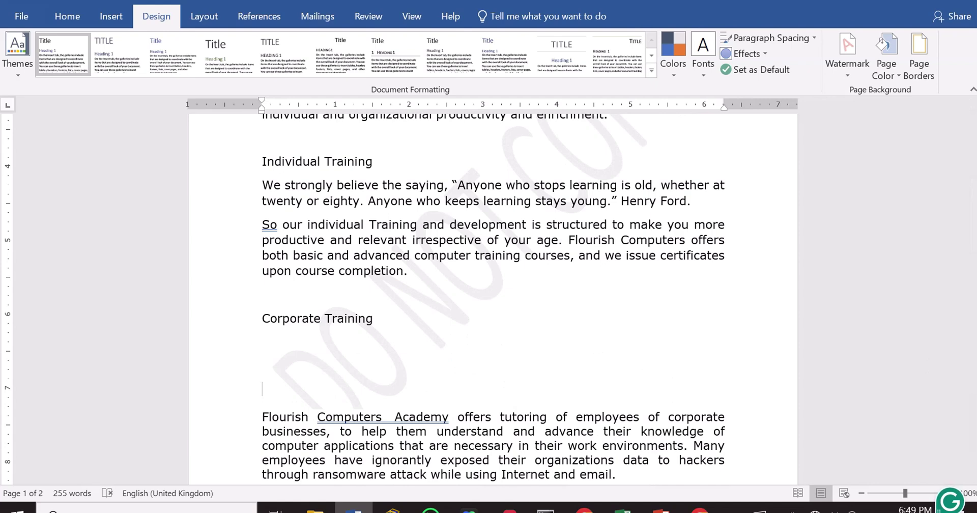
pyautogui.press('BackSpace')
pyautogui.press('Delete')
# Remove the DO NOT COPY watermark from the document
pyautogui.moveTo(973, 255); pyautogui.dragTo(973, 176)
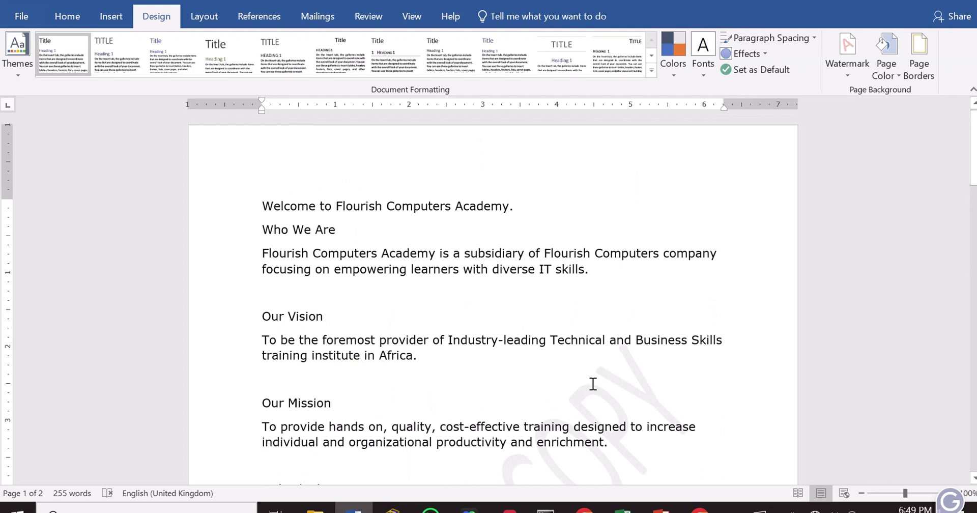
pyautogui.click(851, 76)
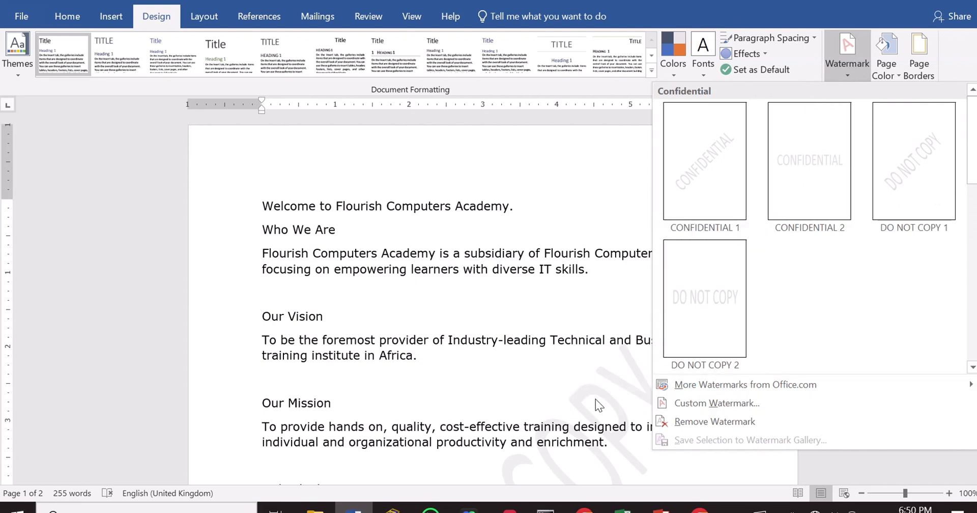
pyautogui.click(707, 422)
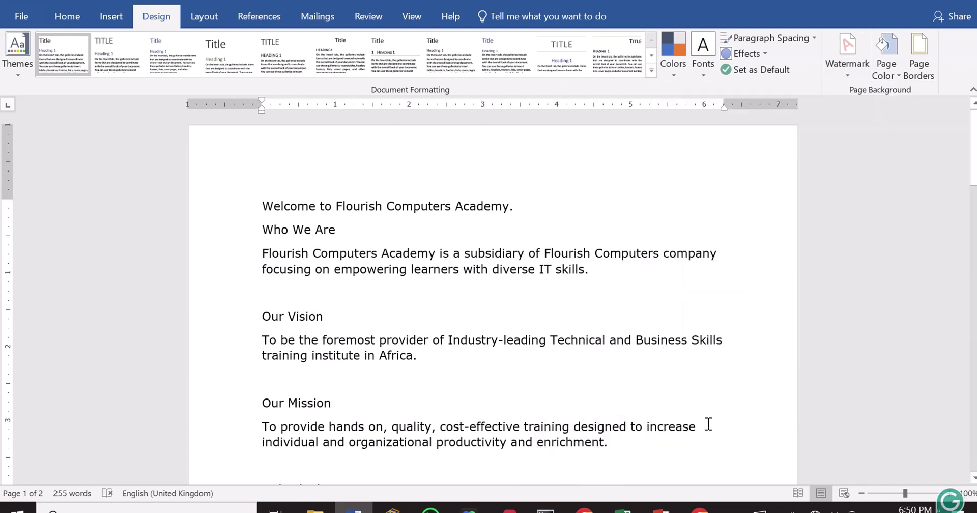
# Choose a custom picture watermark and load email.png from the Pictures folder, working offline
pyautogui.click(847, 77)
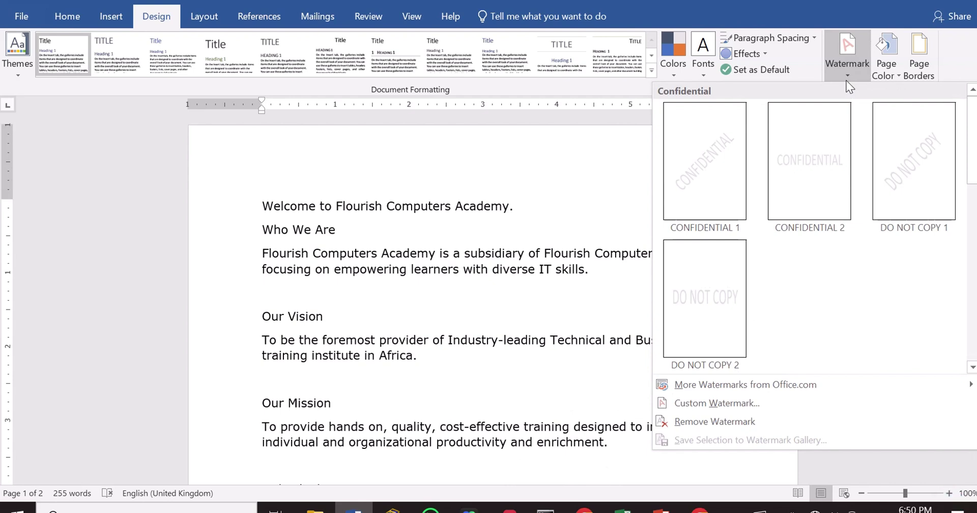
pyautogui.click(725, 404)
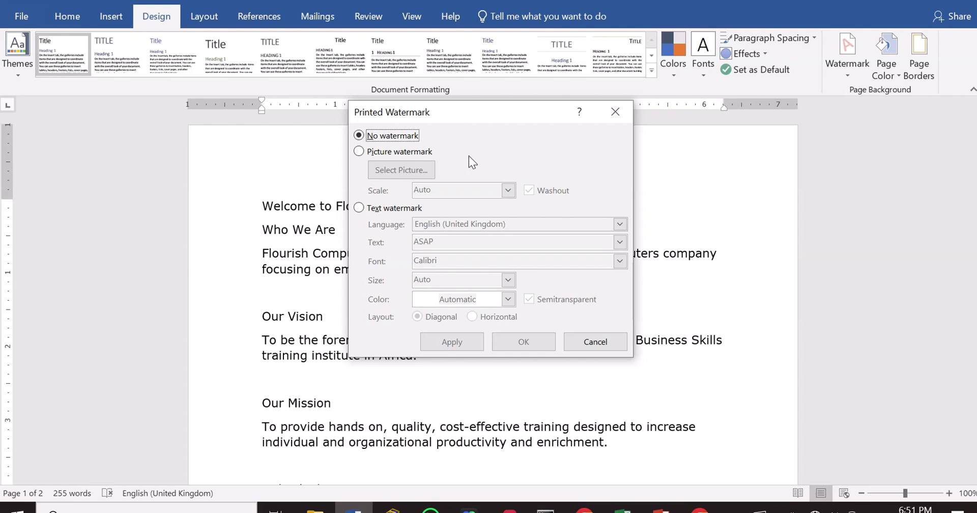
pyautogui.click(383, 154)
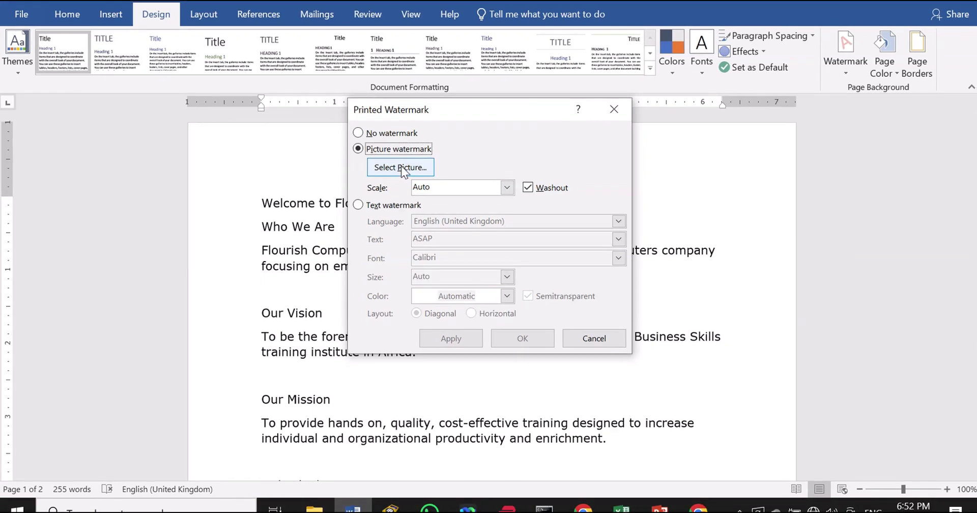
pyautogui.click(401, 167)
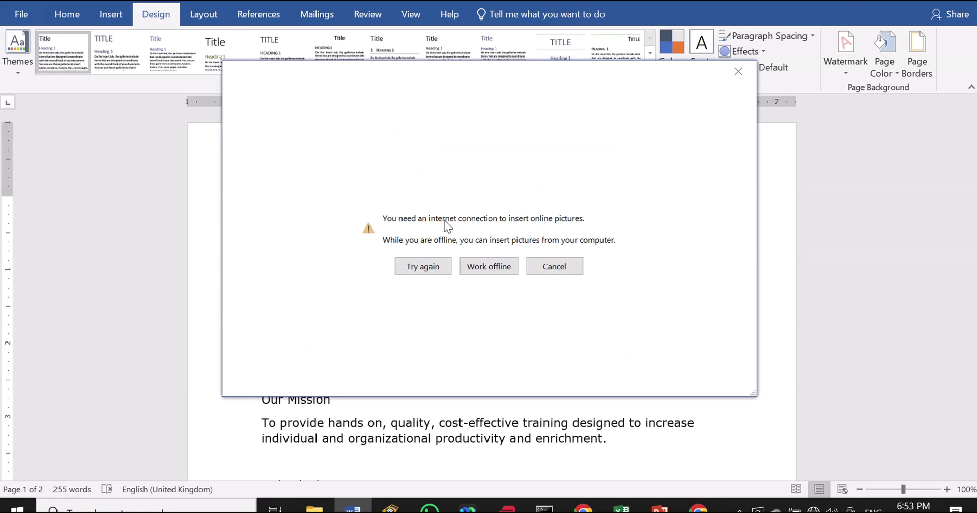
pyautogui.click(491, 270)
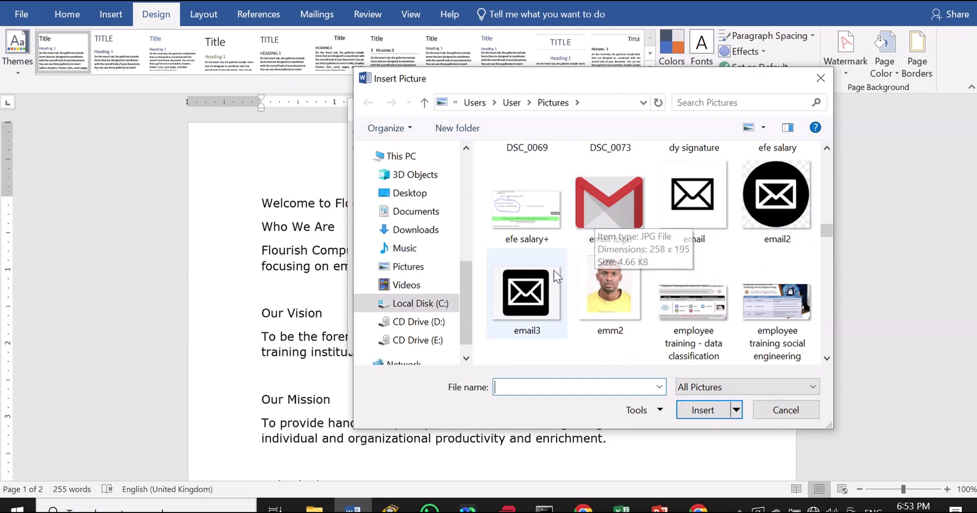
pyautogui.click(703, 196)
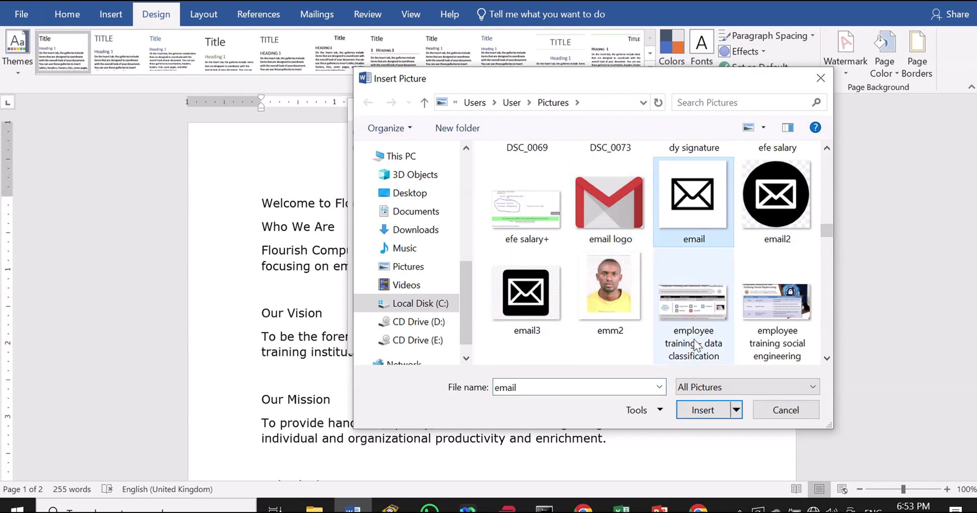
pyautogui.click(701, 410)
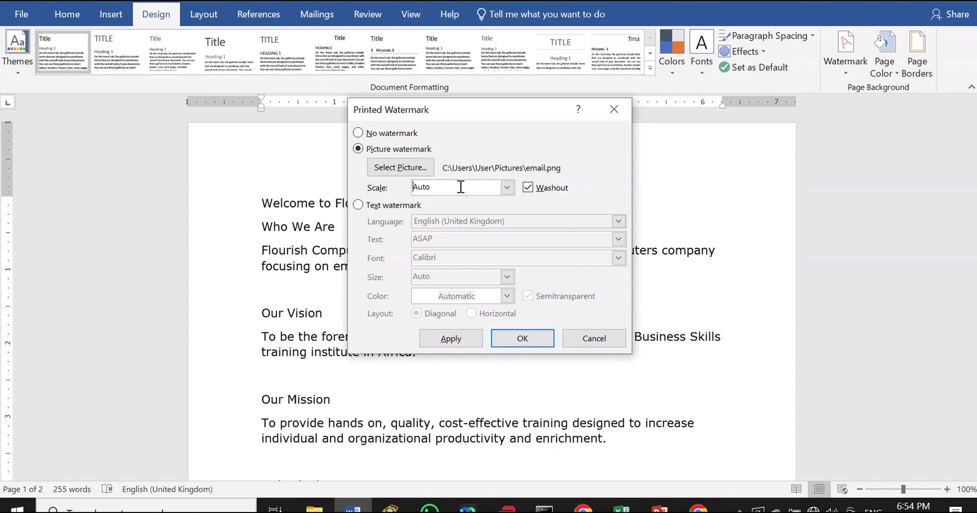
# Review the scale choices, apply the picture watermark with Auto scale and Washout, and check it behind the text
pyautogui.click(507, 187)
pyautogui.click(506, 187)
pyautogui.click(506, 187)
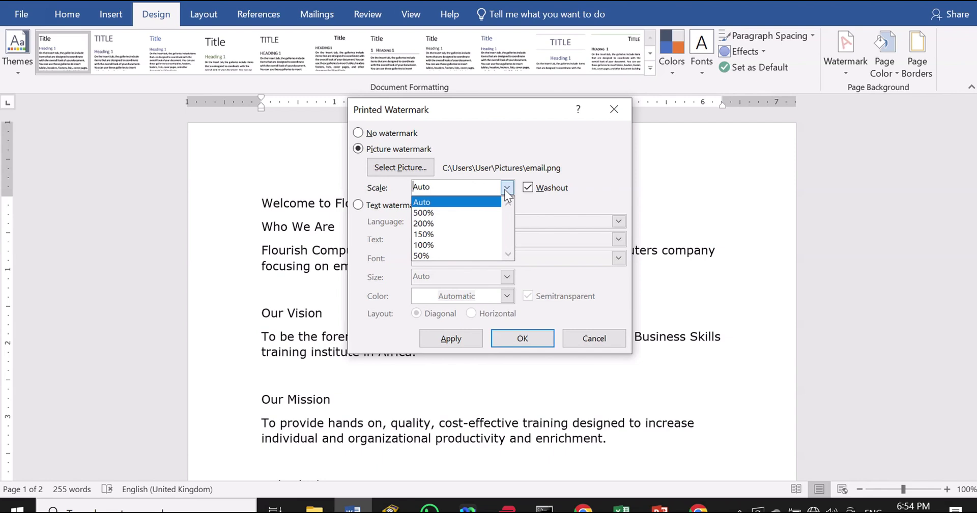
pyautogui.click(507, 188)
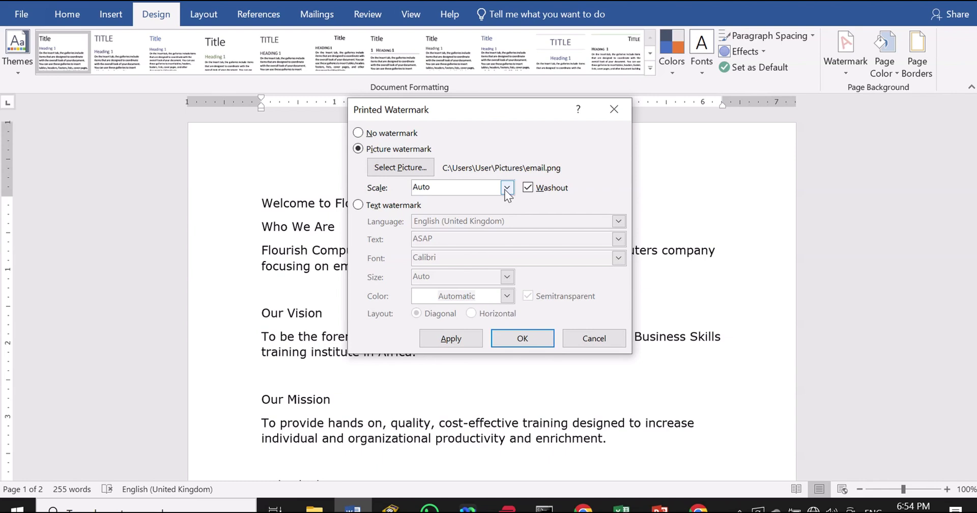
pyautogui.click(506, 188)
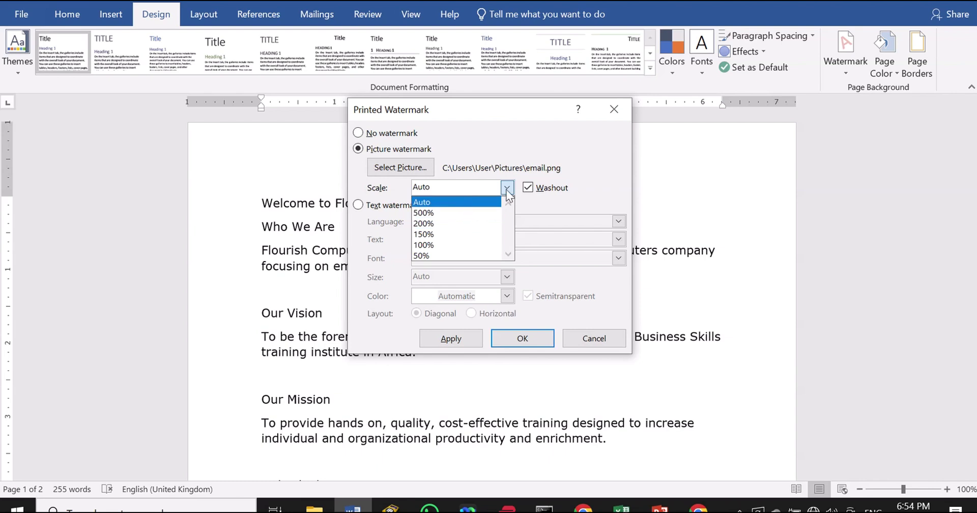
pyautogui.click(506, 189)
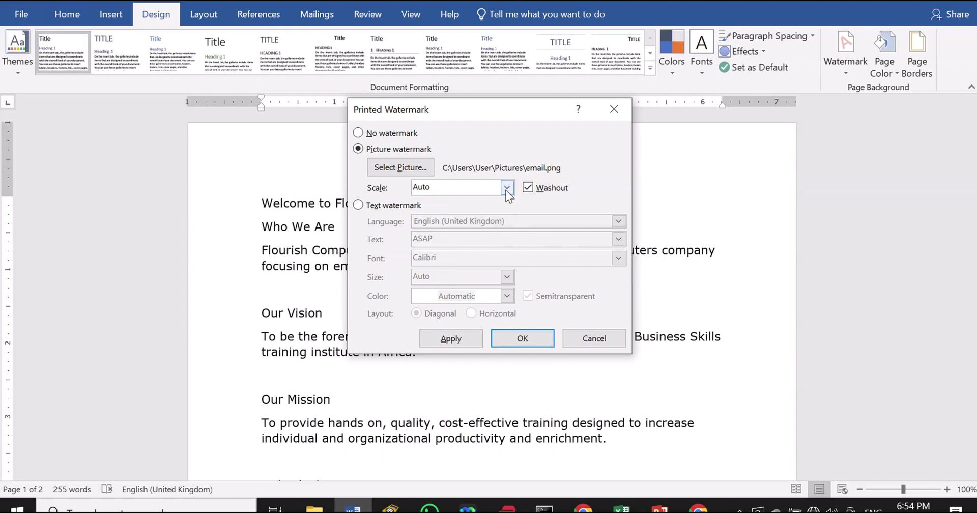
pyautogui.click(516, 336)
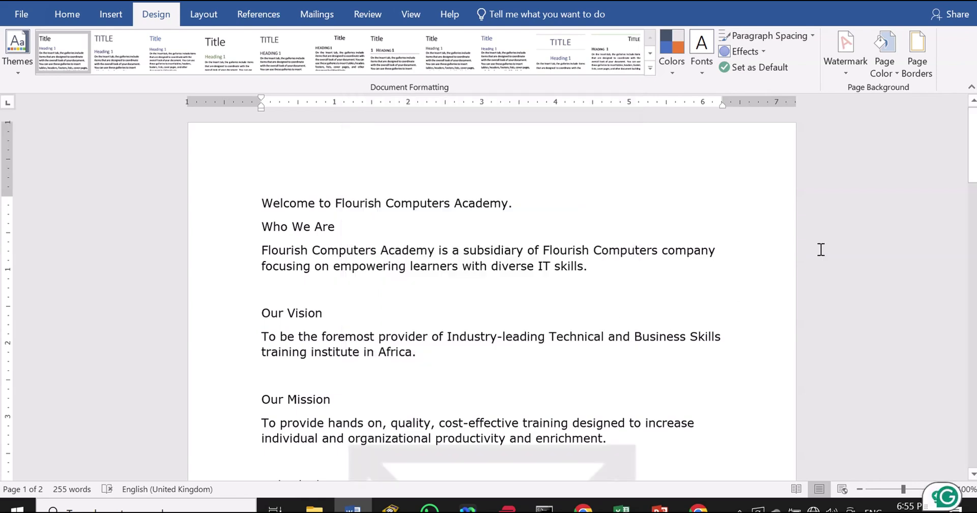
pyautogui.moveTo(973, 160); pyautogui.dragTo(973, 218)
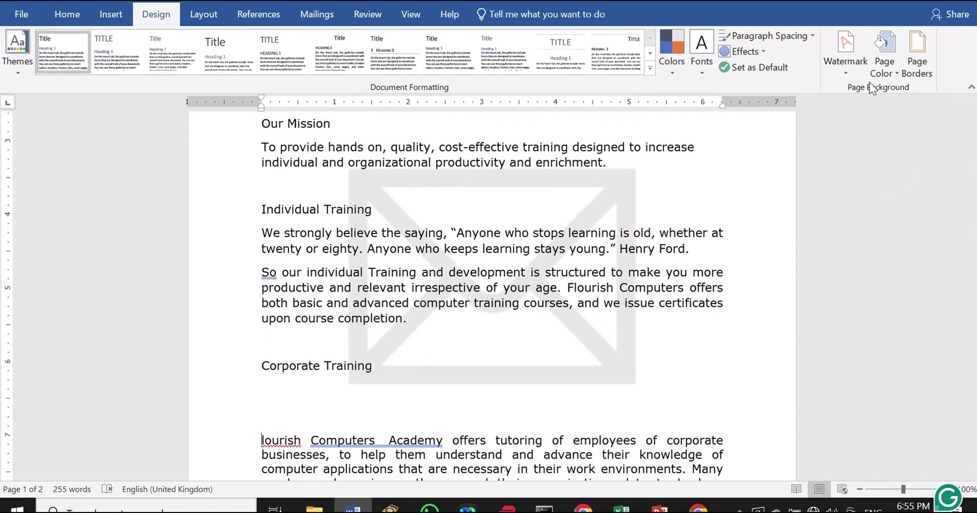
# Reopen the custom watermark settings beside the envelope picture and apply a 150% scale
pyautogui.click(847, 76)
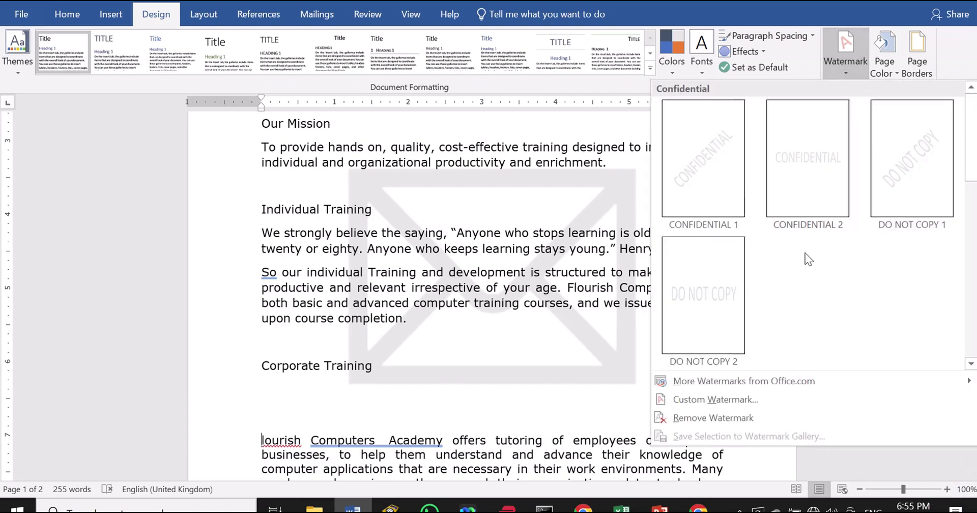
pyautogui.click(721, 399)
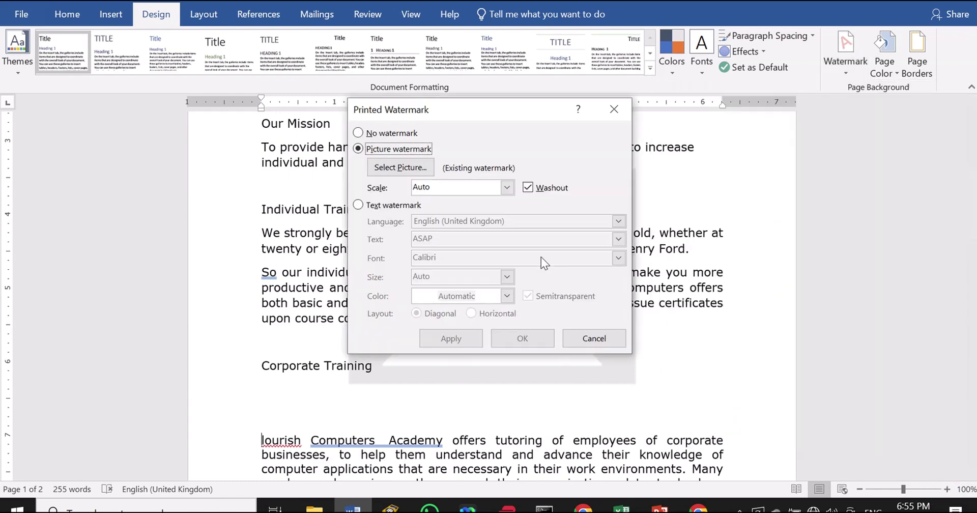
pyautogui.moveTo(455, 109); pyautogui.dragTo(777, 143)
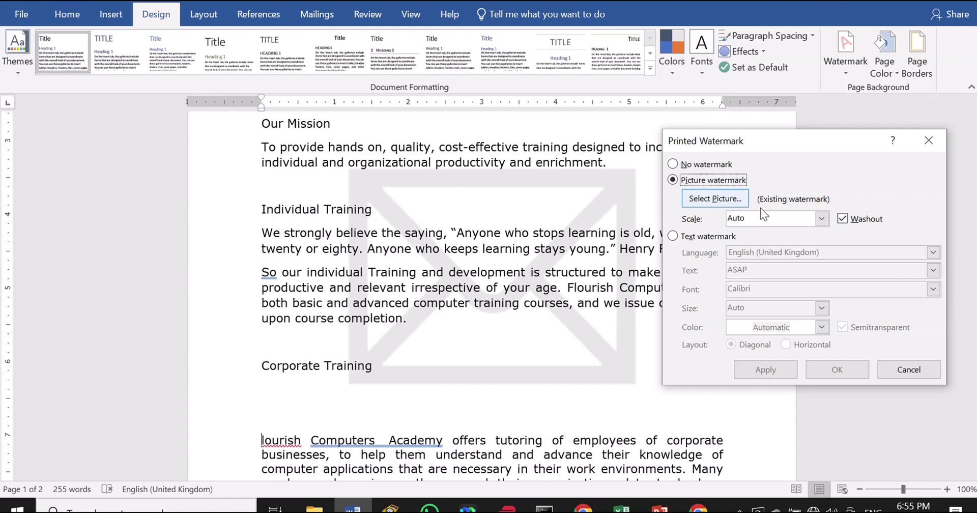
pyautogui.click(822, 219)
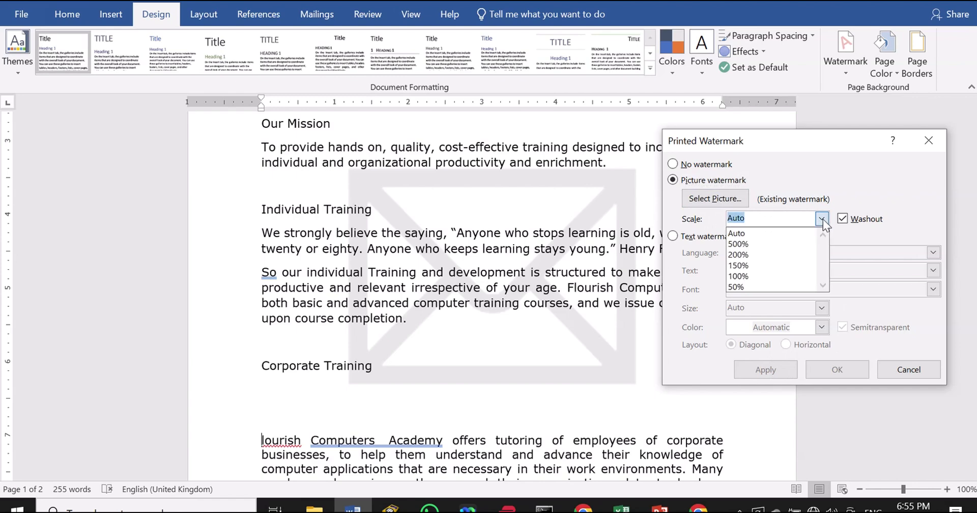
pyautogui.click(757, 265)
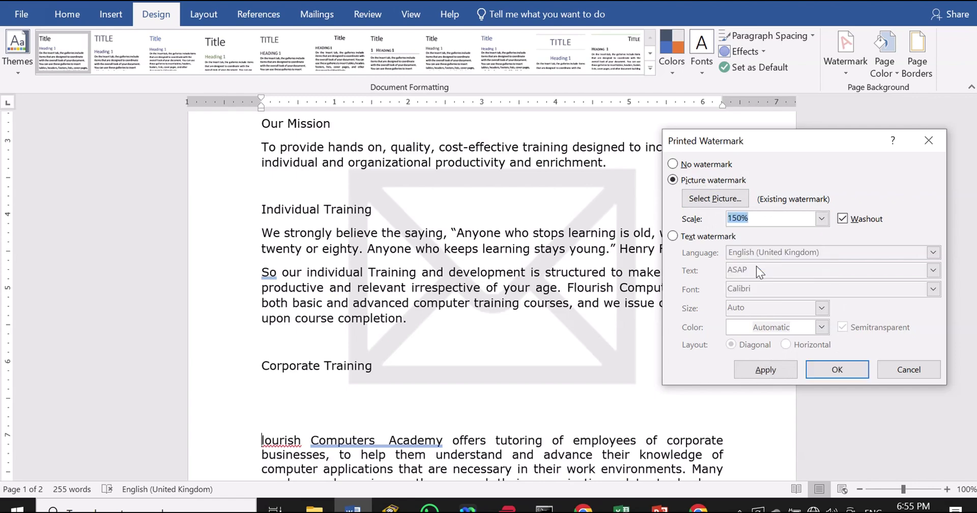
pyautogui.click(766, 368)
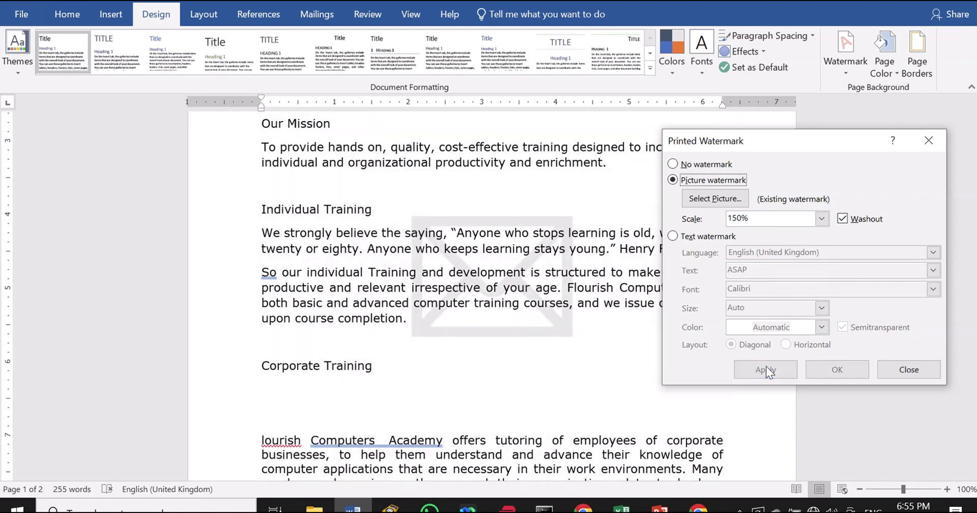
# Enlarge the envelope picture watermark by applying a 200% scale, followed by 500%
pyautogui.click(821, 219)
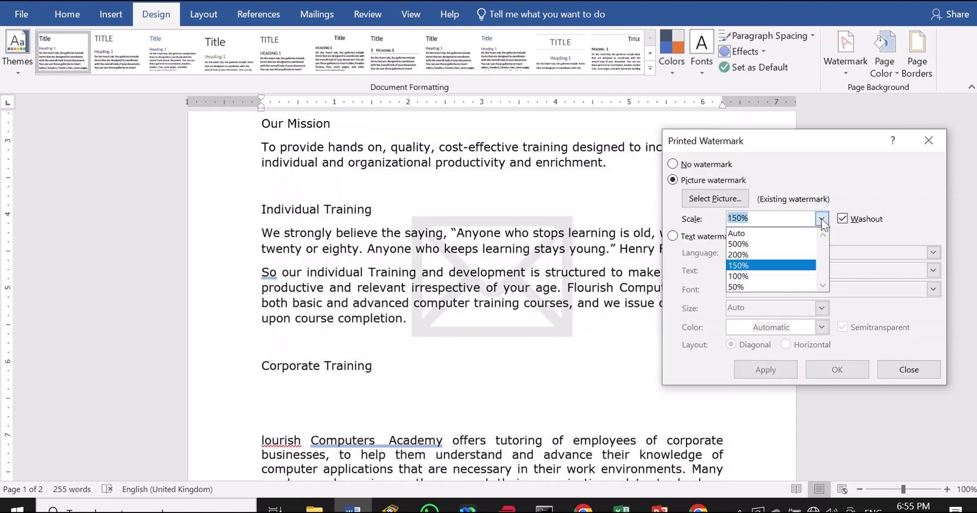
pyautogui.click(756, 255)
pyautogui.click(761, 371)
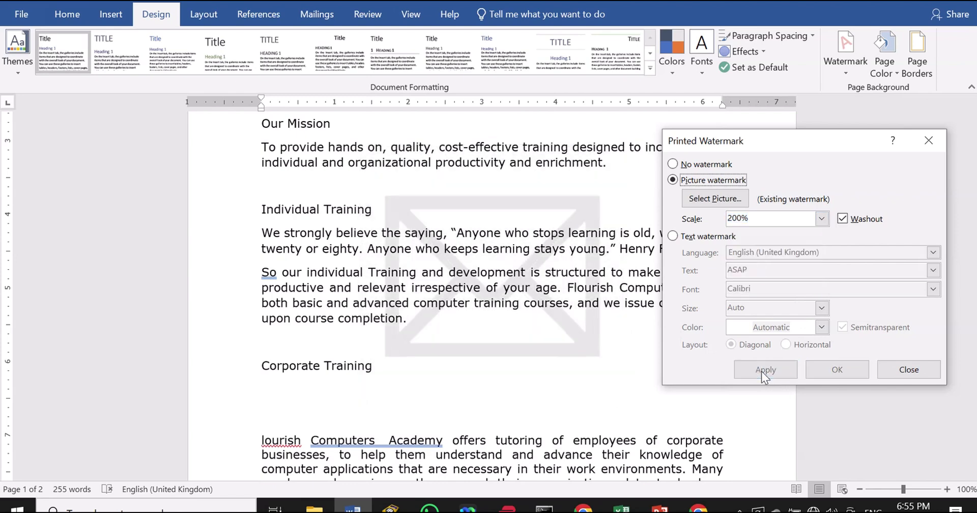
pyautogui.click(821, 218)
pyautogui.click(744, 244)
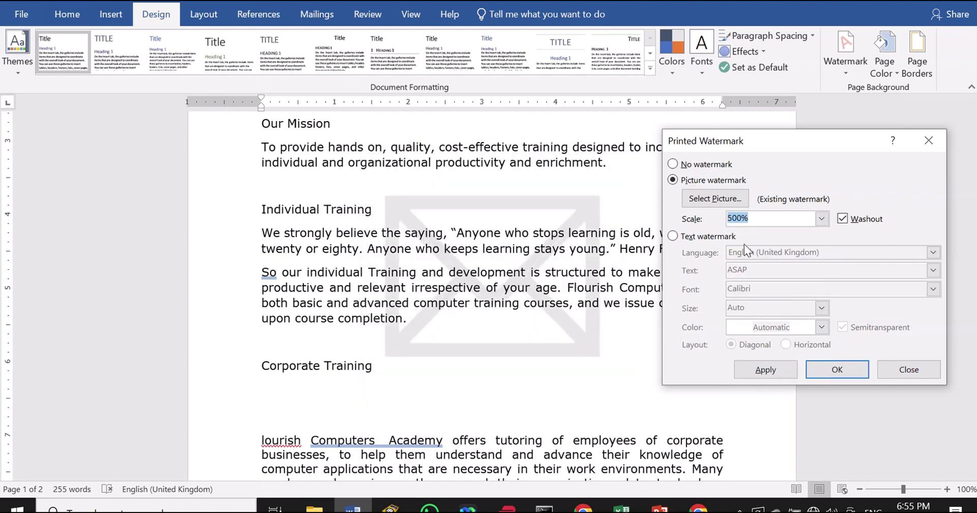
pyautogui.click(762, 373)
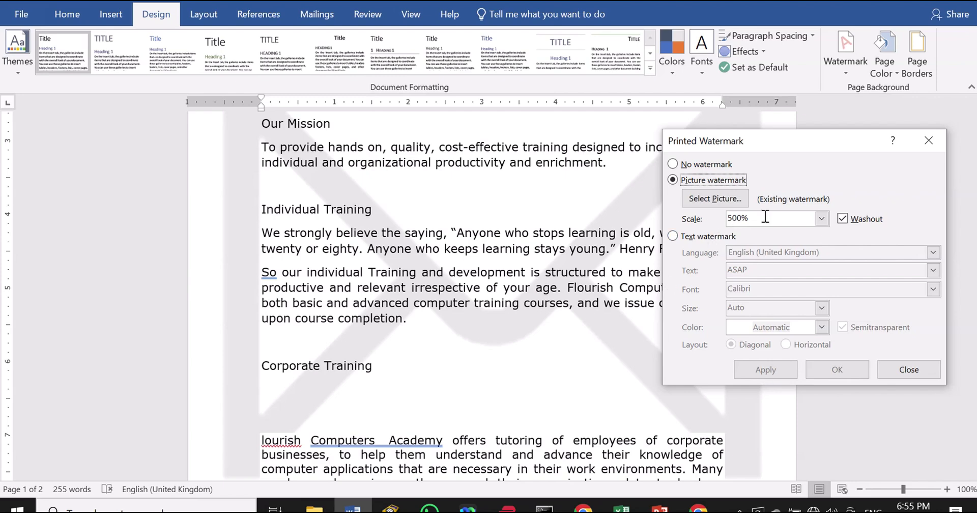
# Return the envelope picture watermark to Auto scale and apply it
pyautogui.click(821, 219)
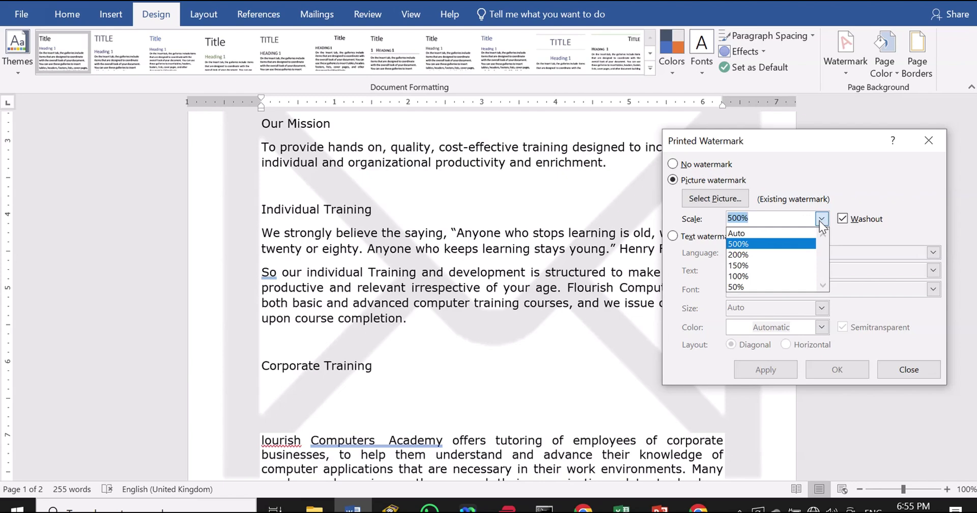
pyautogui.click(744, 233)
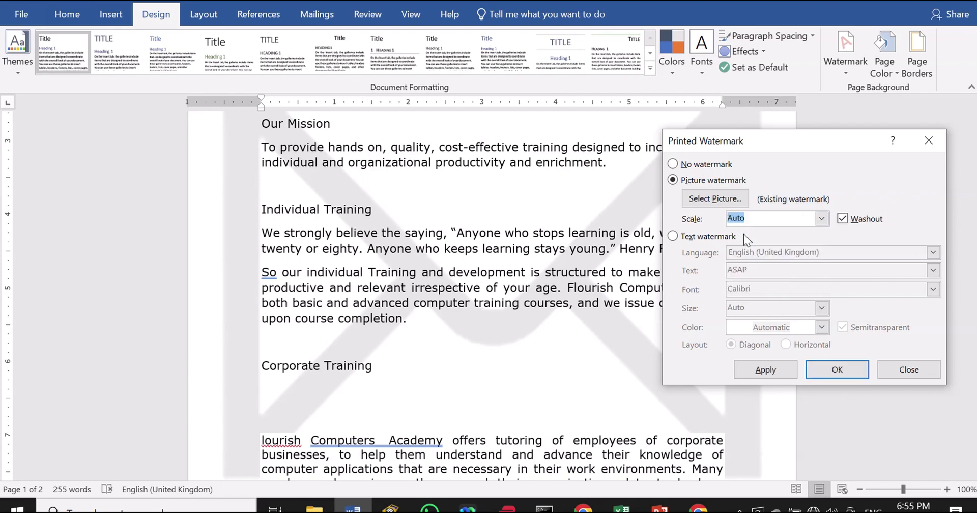
pyautogui.click(755, 368)
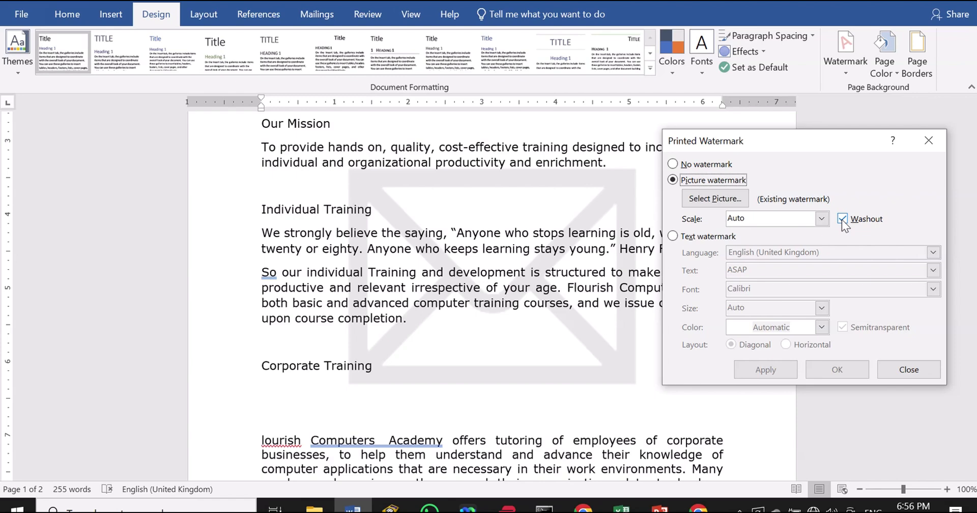
# Apply the picture watermark without Washout to compare its intensity, and reapply it with Washout on
pyautogui.click(843, 219)
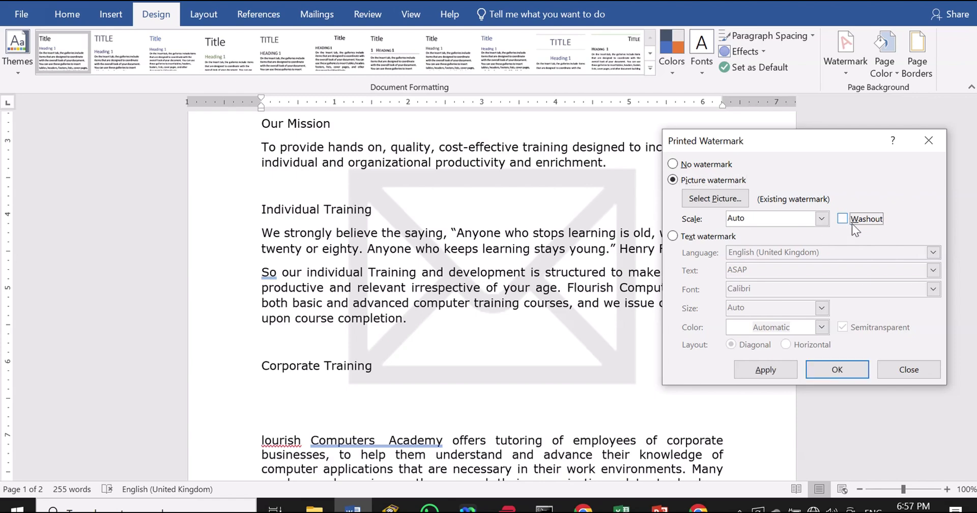
pyautogui.click(750, 365)
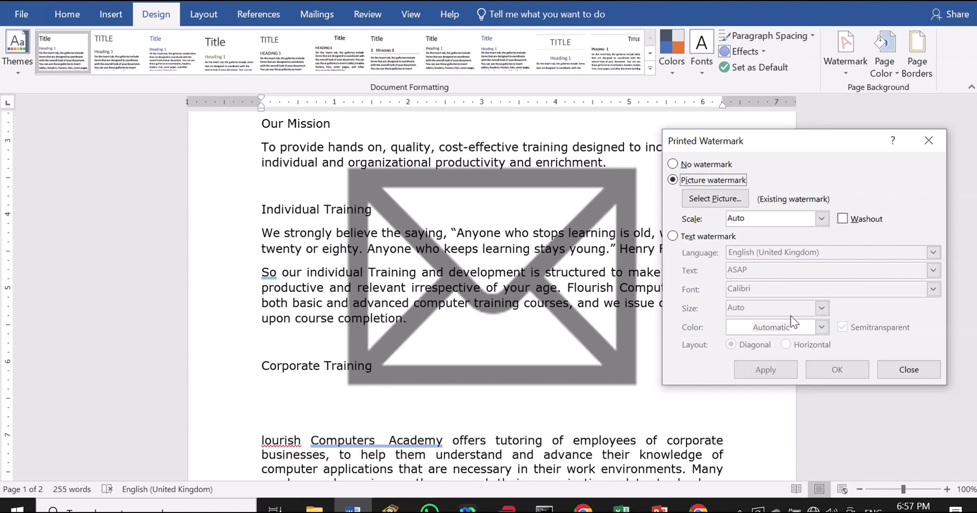
pyautogui.click(845, 220)
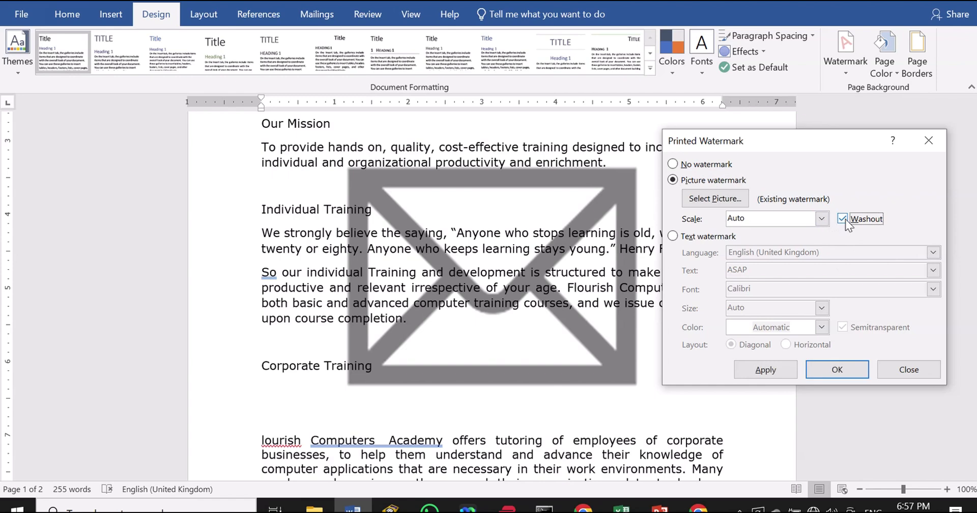
pyautogui.click(764, 370)
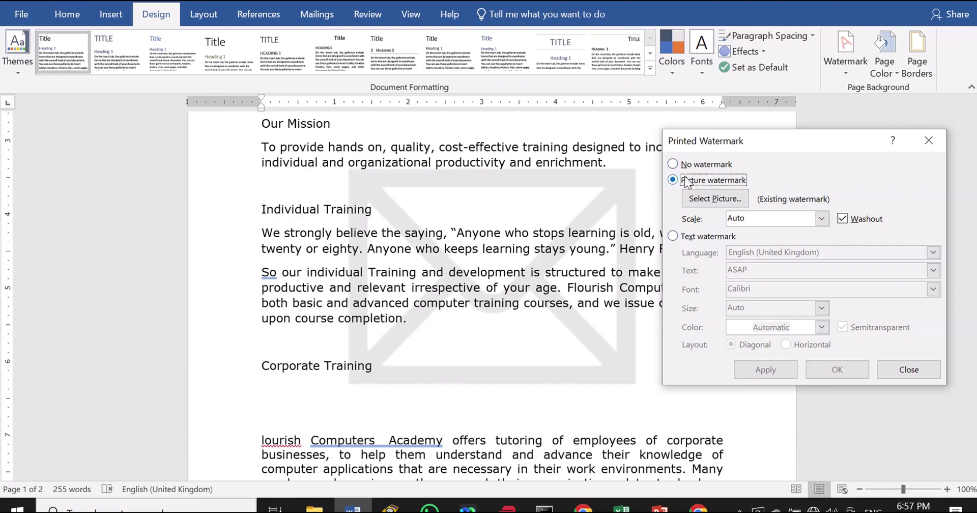
# Replace the picture watermark with a diagonal, semitransparent text watermark reading ASAP in Calibri
pyautogui.click(679, 238)
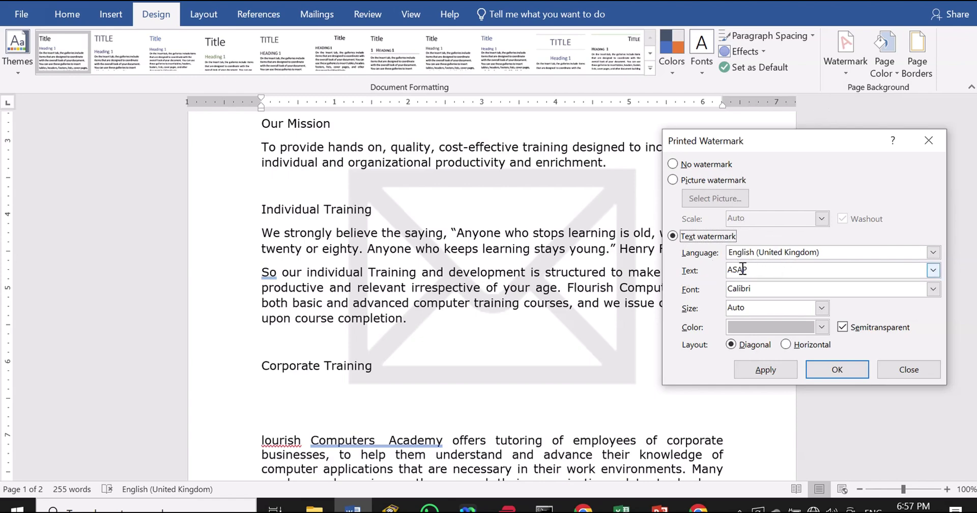
pyautogui.click(764, 274)
pyautogui.click(761, 366)
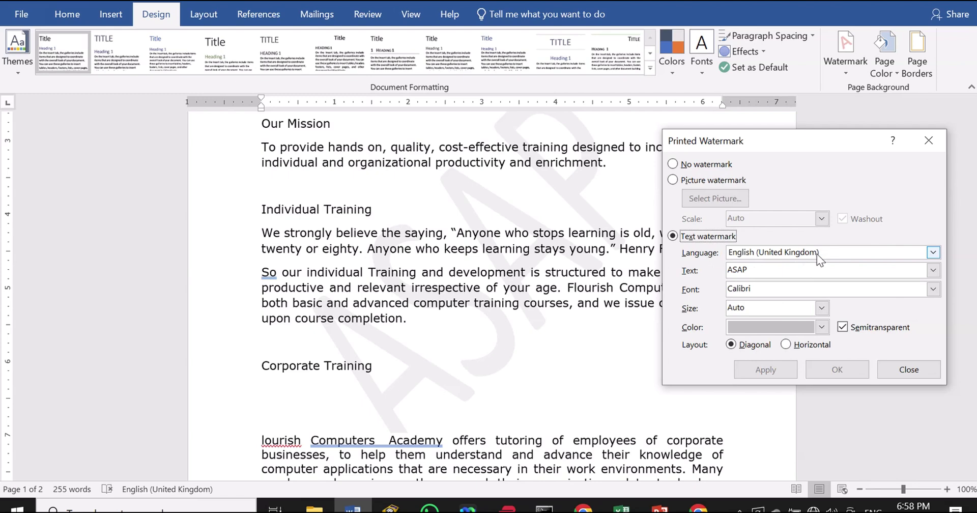
# Change the custom watermark wording to FLOURISH ICT ACADEMY
pyautogui.click(775, 268)
pyautogui.press('BackSpace')
pyautogui.press('BackSpace')
pyautogui.press('BackSpace')
pyautogui.press('BackSpace')
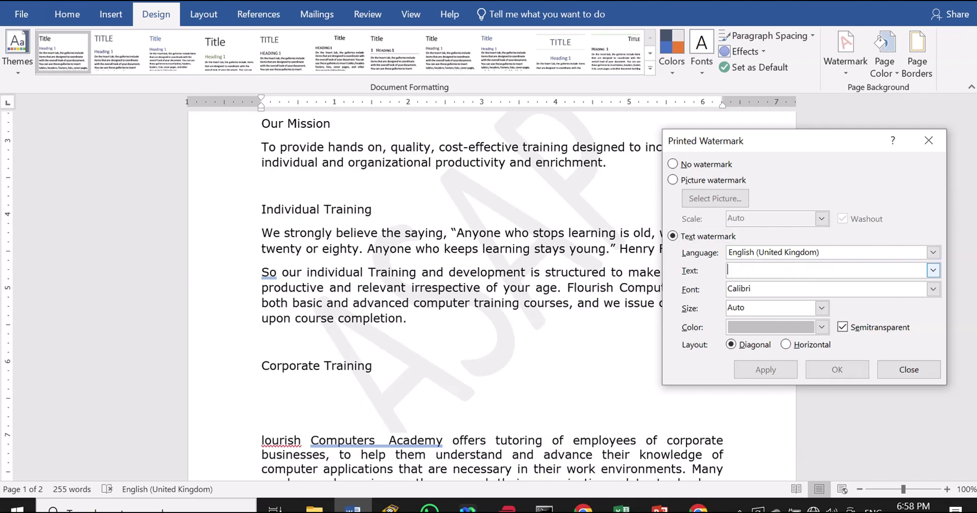
pyautogui.write('flo')
pyautogui.press('BackSpace')
pyautogui.press('BackSpace')
pyautogui.press('BackSpace')
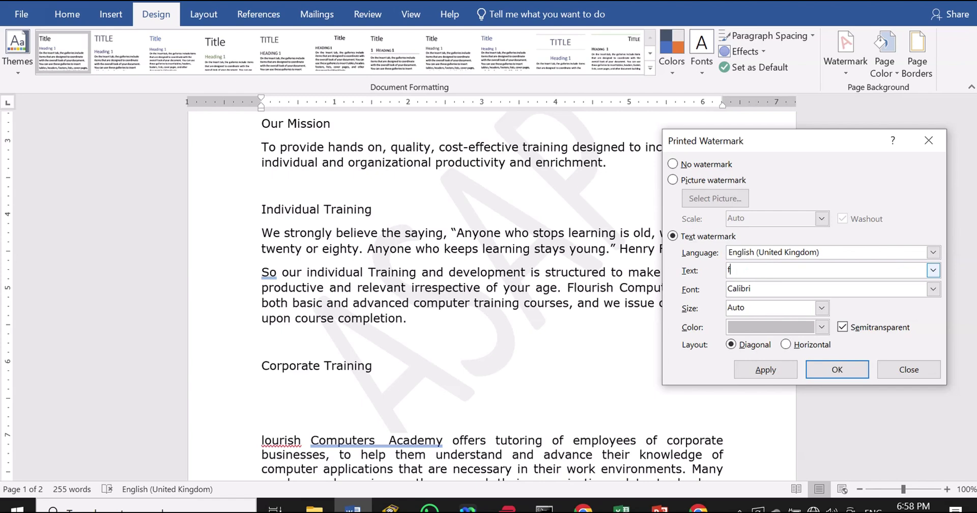
pyautogui.write('FLOURISH ICT ACADEMY')
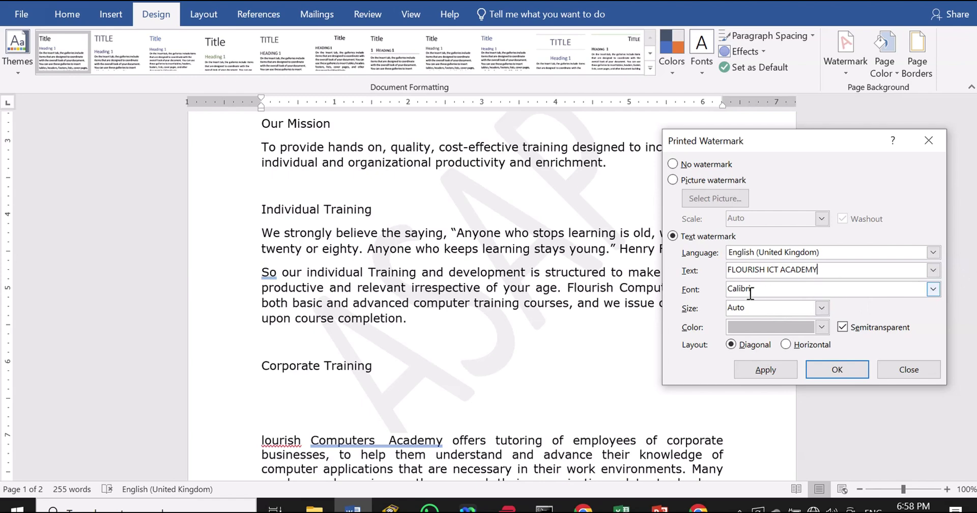
# Review the font, size and colour choices, and apply the FLOURISH ICT ACADEMY text watermark in Calibri at Auto size
pyautogui.click(933, 289)
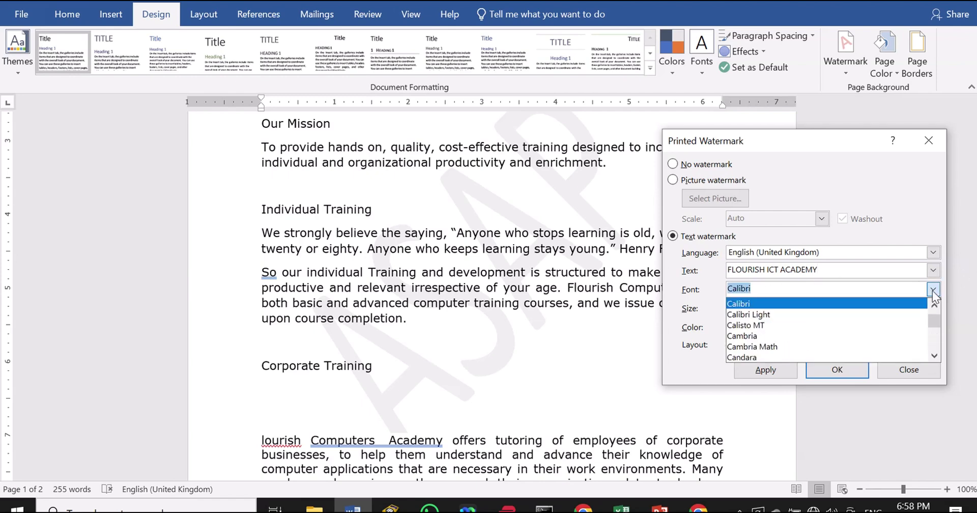
pyautogui.click(784, 293)
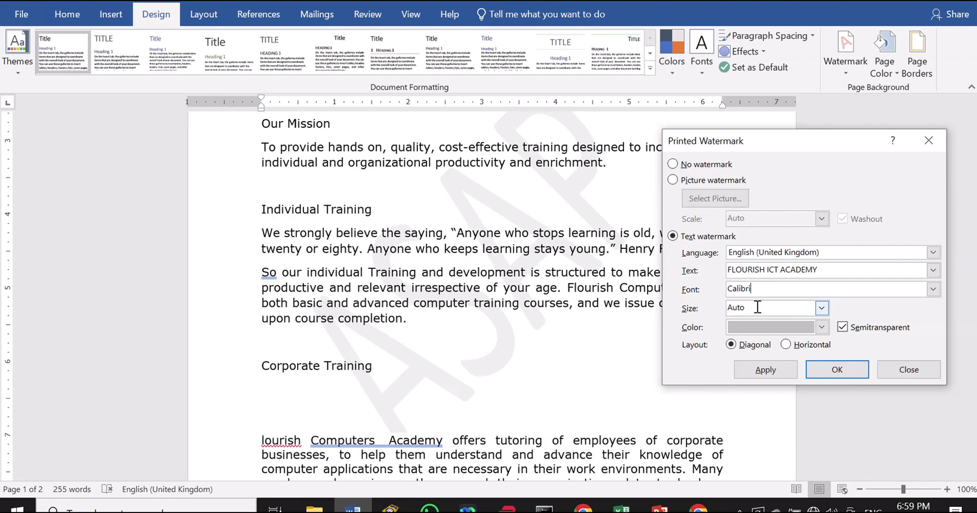
pyautogui.click(822, 307)
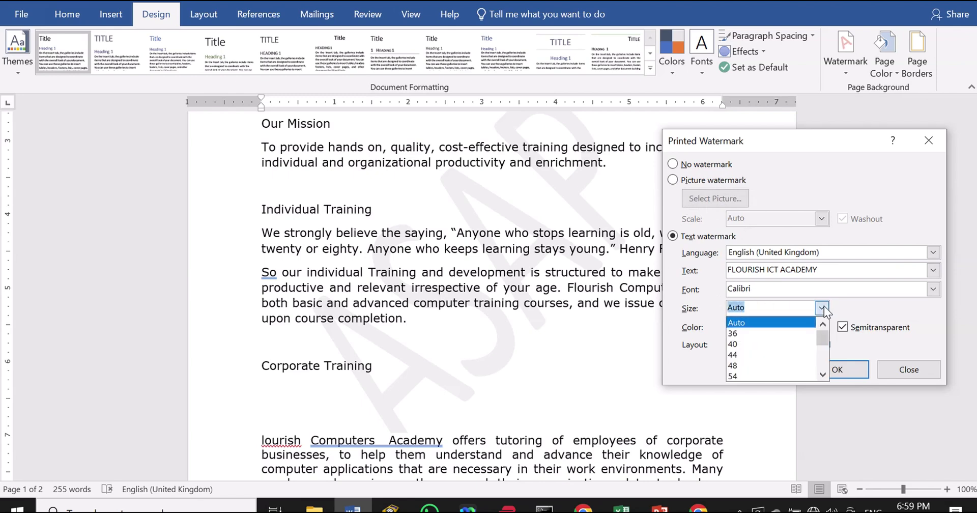
pyautogui.click(824, 306)
pyautogui.click(822, 308)
pyautogui.moveTo(824, 340)
pyautogui.mouseDown()
pyautogui.moveTo(826, 361)
pyautogui.moveTo(821, 341)
pyautogui.mouseUp()
pyautogui.click(845, 307)
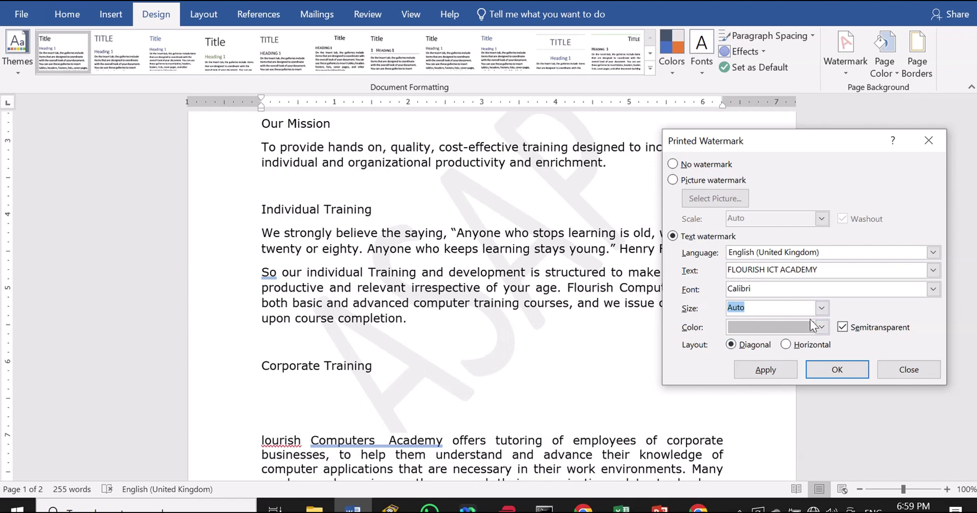
pyautogui.click(824, 327)
pyautogui.click(825, 327)
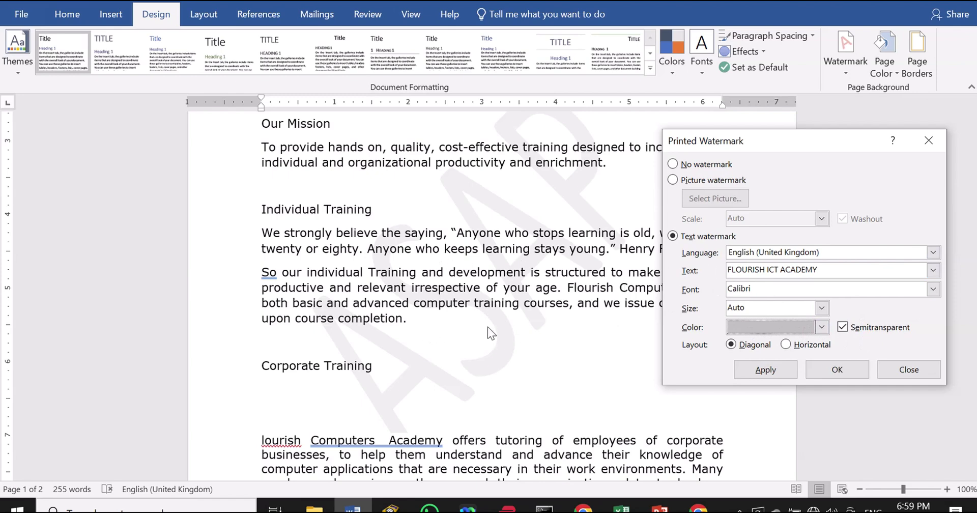
pyautogui.click(752, 371)
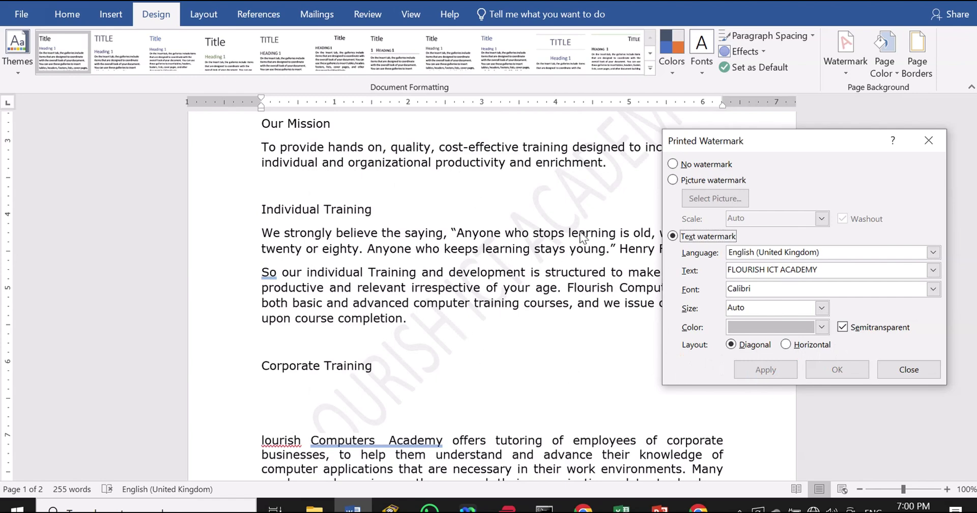
# Apply the text watermark at size 40 and again at size 54 to compare the two sizes
pyautogui.click(822, 308)
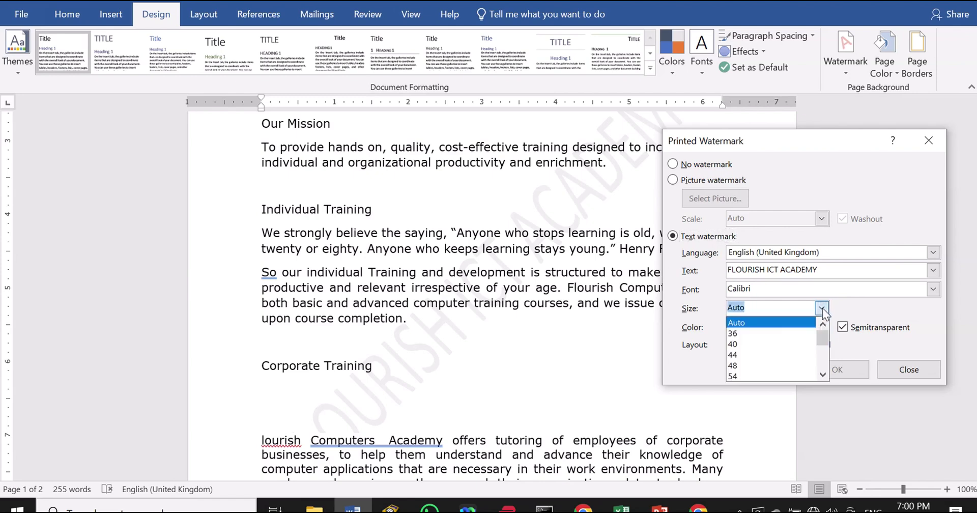
pyautogui.click(741, 344)
pyautogui.click(759, 371)
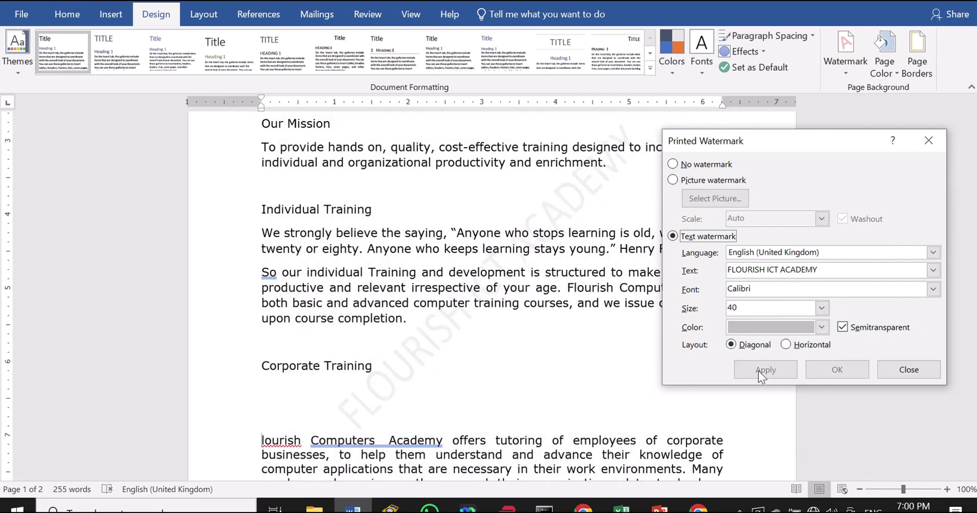
pyautogui.click(823, 308)
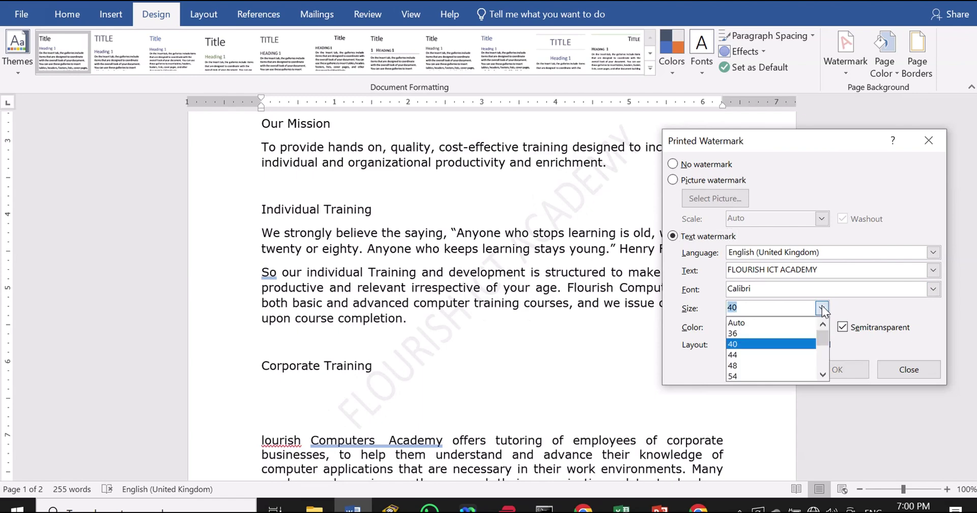
pyautogui.click(738, 375)
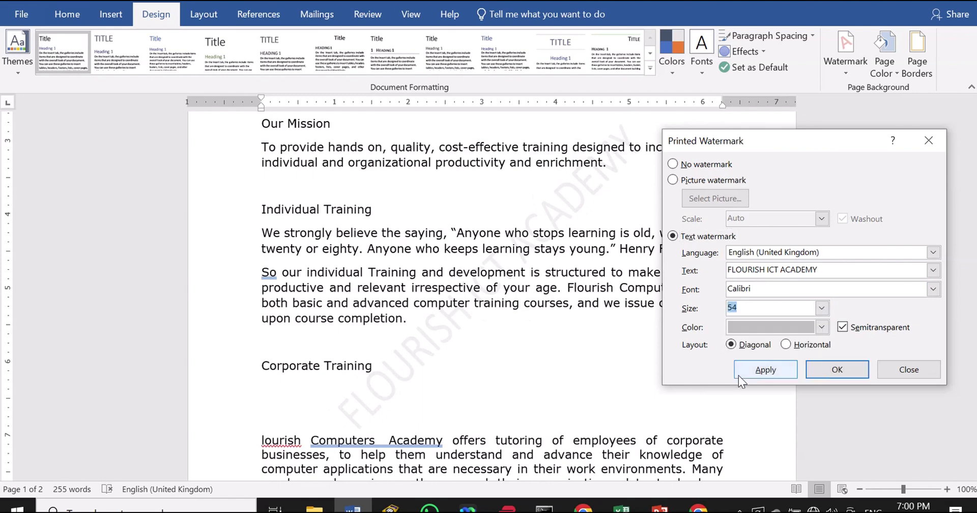
pyautogui.click(776, 367)
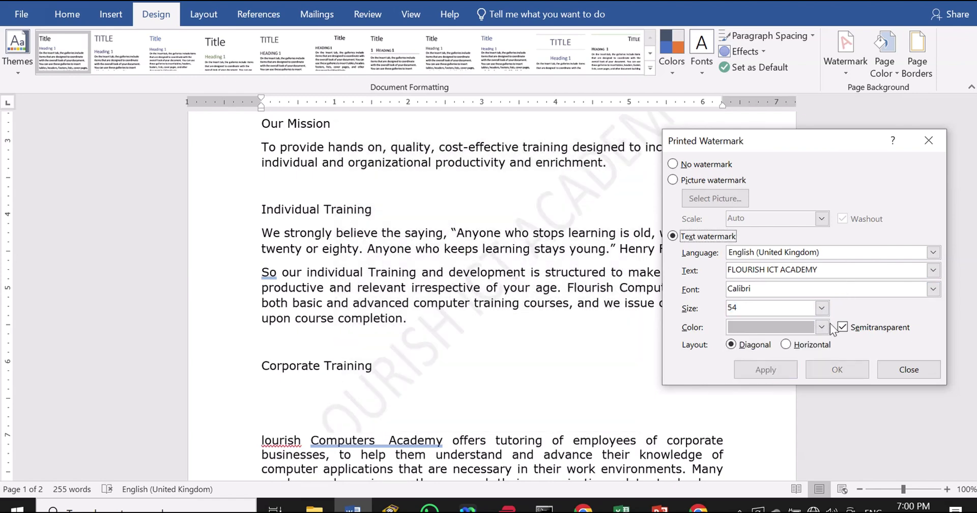
# Set the text watermark's size to 72 and apply it
pyautogui.click(820, 311)
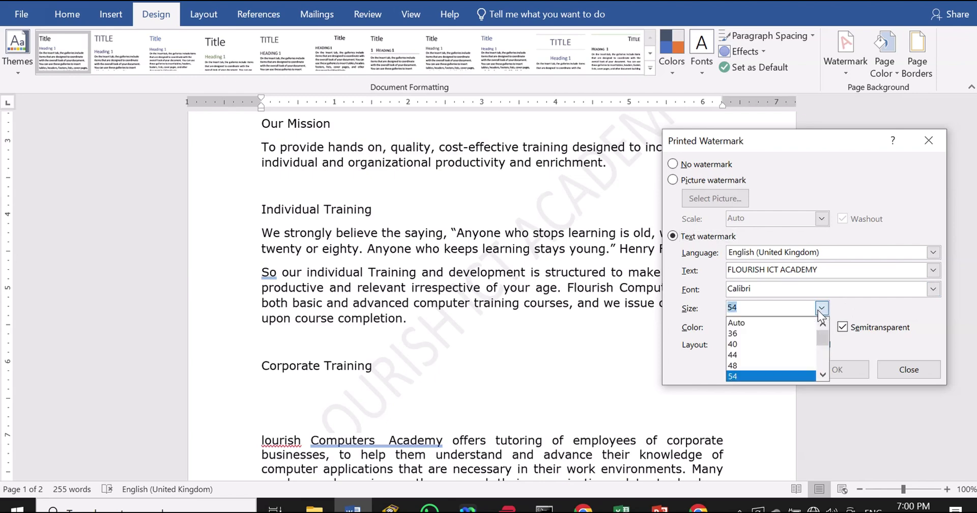
pyautogui.moveTo(824, 335); pyautogui.dragTo(826, 351)
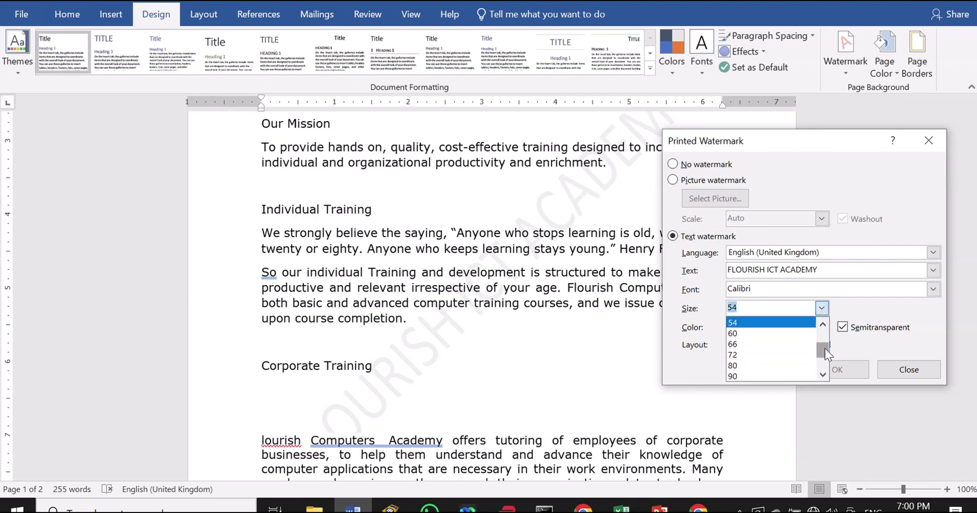
pyautogui.click(743, 354)
pyautogui.click(759, 370)
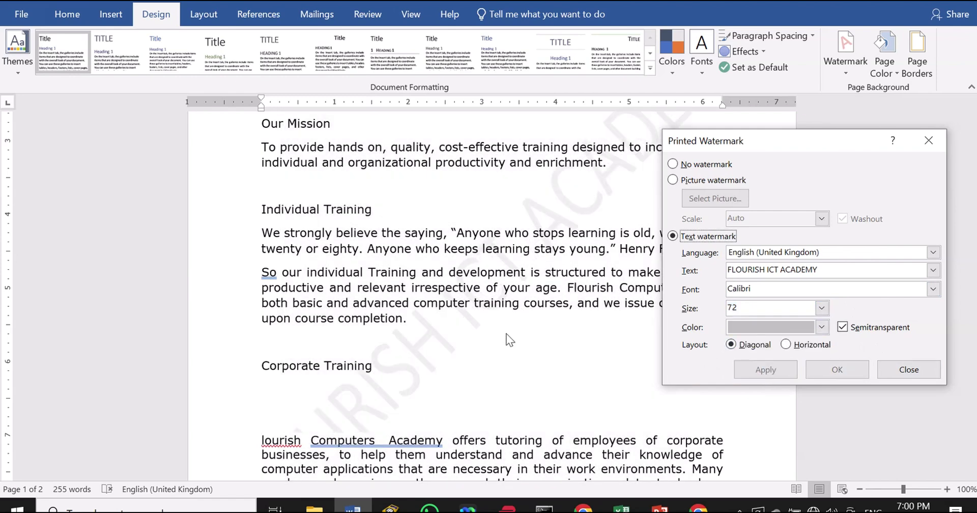
# Apply the text watermark without Semitransparent, and reapply it in light green
pyautogui.click(846, 328)
pyautogui.click(750, 371)
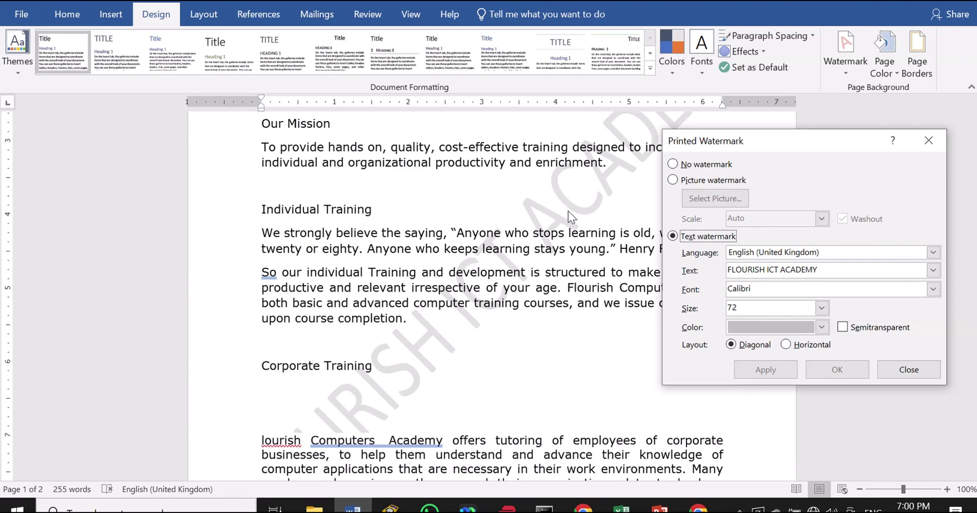
pyautogui.click(821, 328)
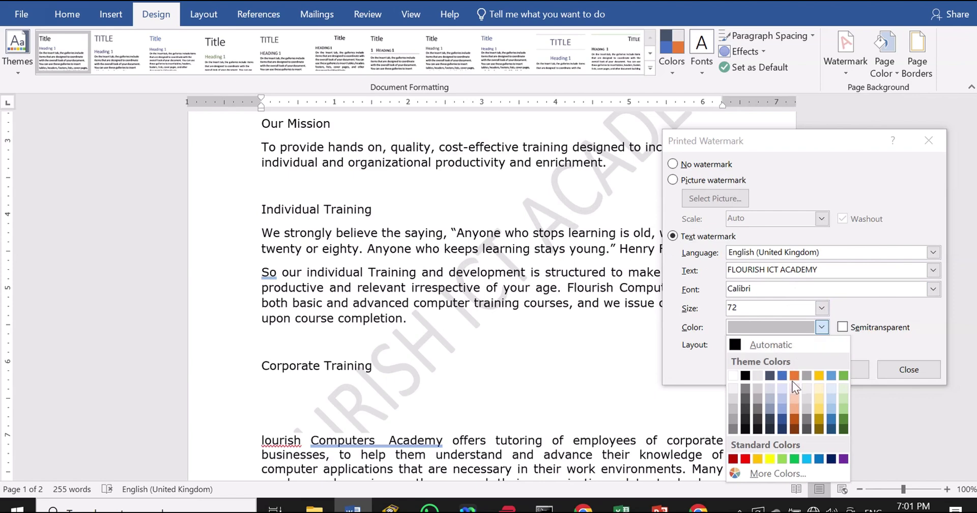
pyautogui.click(844, 409)
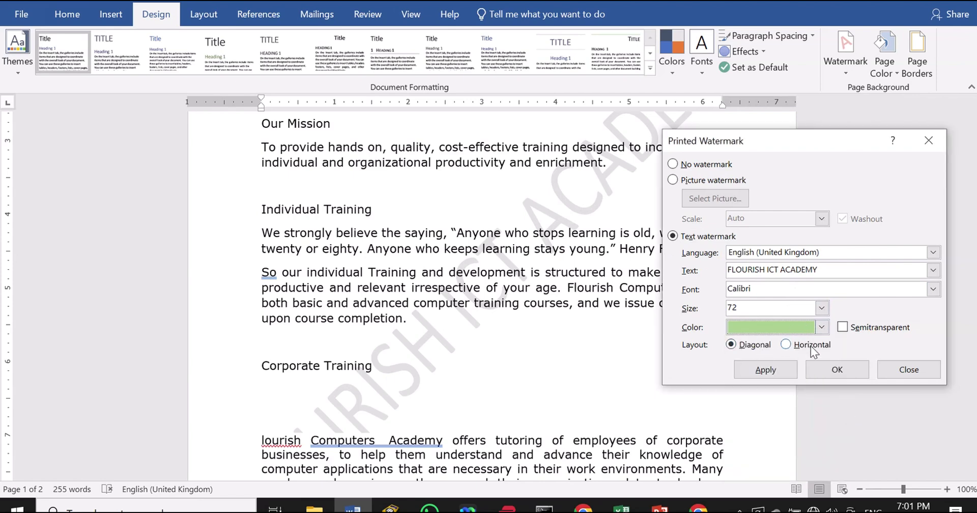
pyautogui.click(768, 370)
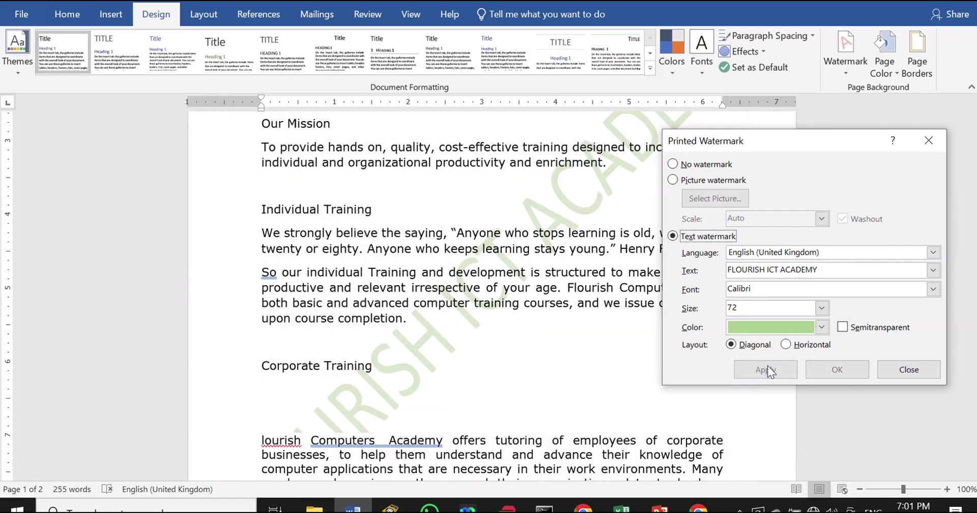
# Apply the text watermark in standard red, and reapply it with Semitransparent on to compare its intensity
pyautogui.click(821, 327)
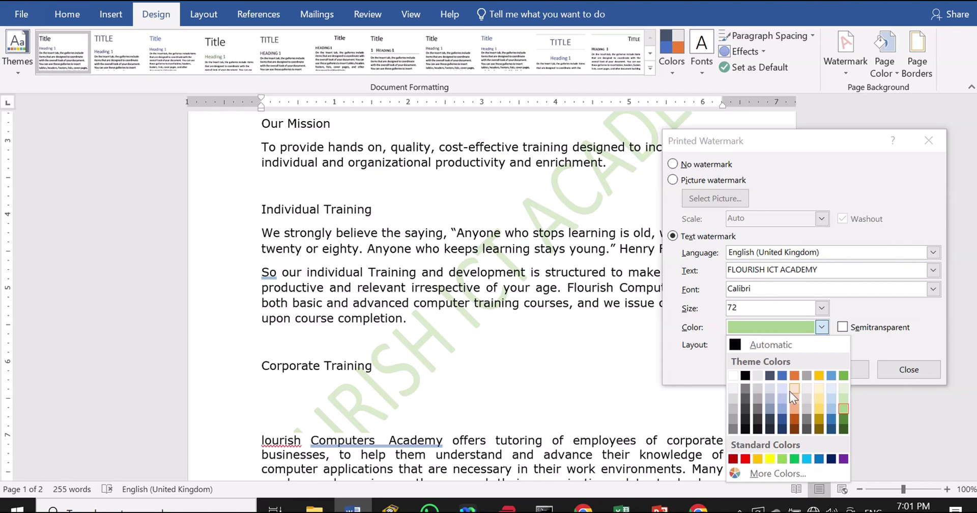
pyautogui.click(744, 458)
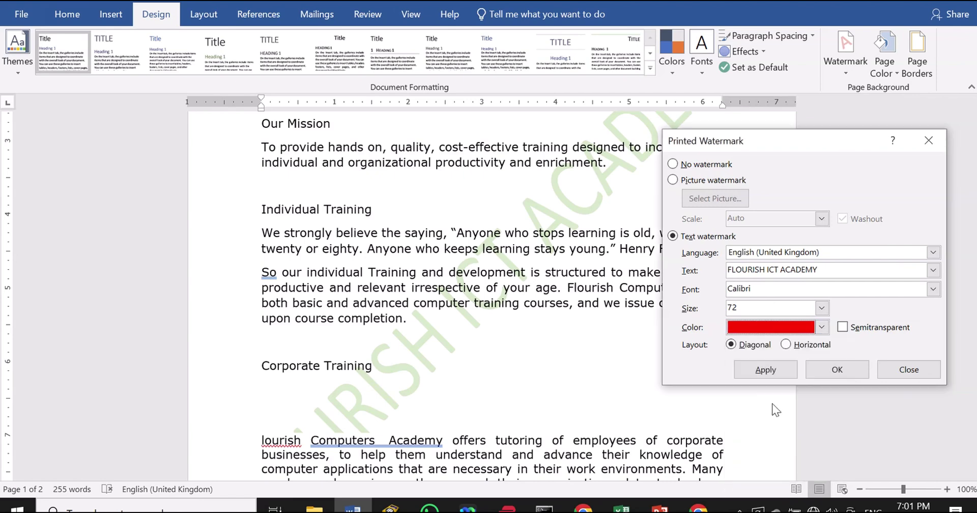
pyautogui.click(765, 374)
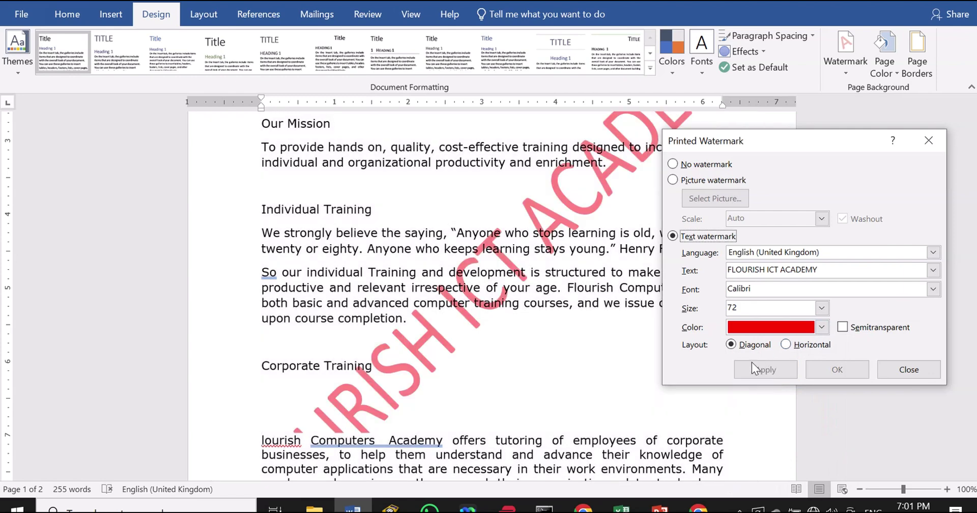
pyautogui.click(848, 325)
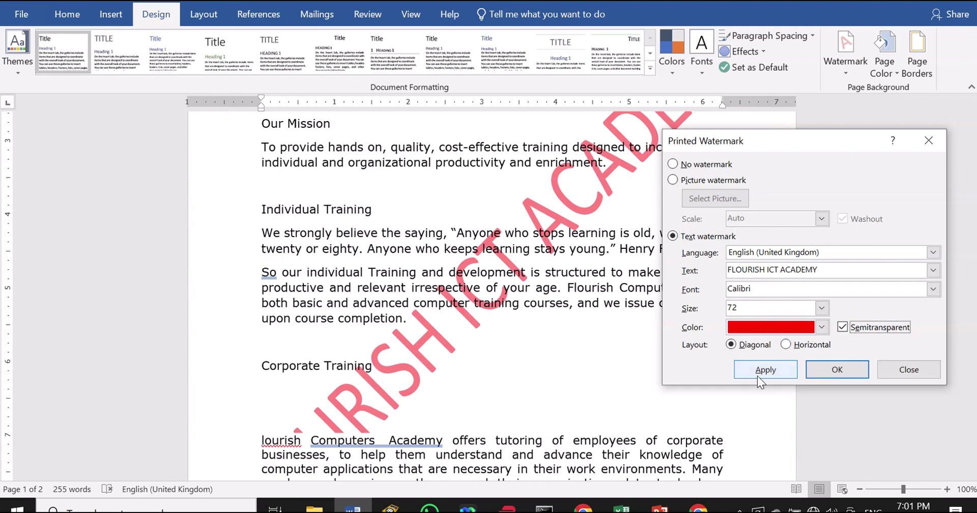
pyautogui.click(760, 371)
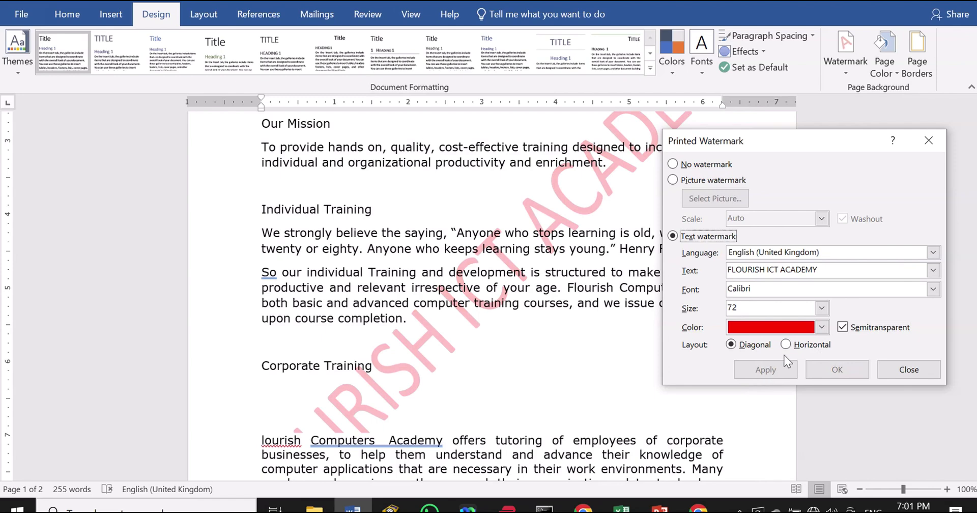
# Recolour the text watermark light gray and apply it, and reapply it with the Horizontal layout
pyautogui.click(820, 327)
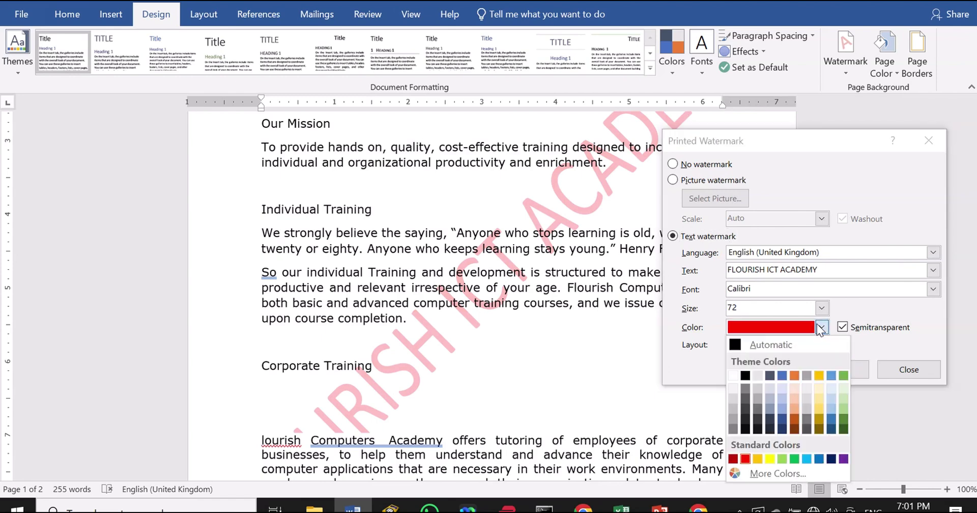
pyautogui.click(733, 407)
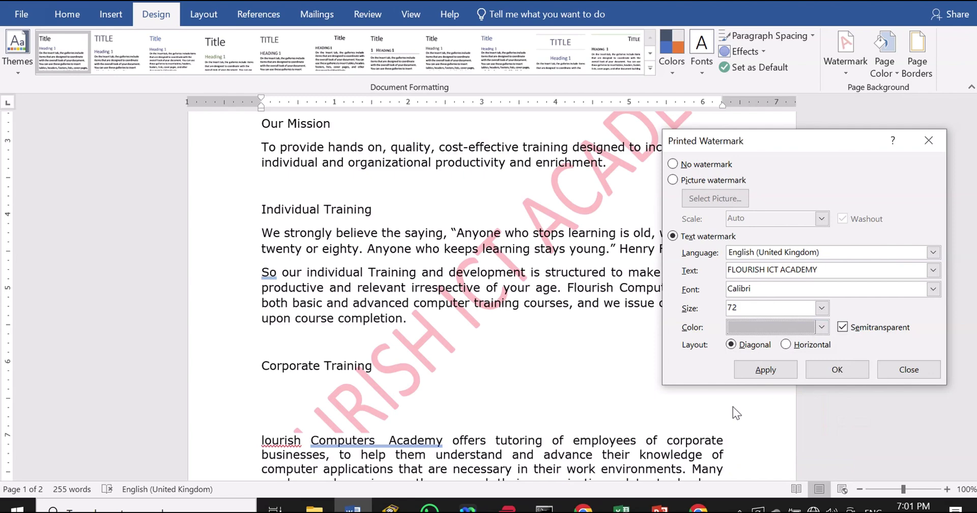
pyautogui.click(762, 371)
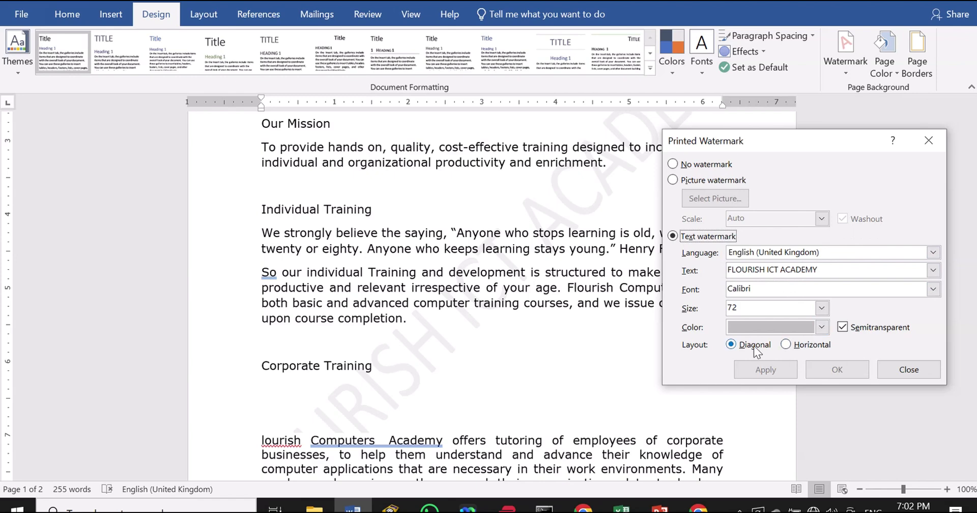
pyautogui.click(787, 345)
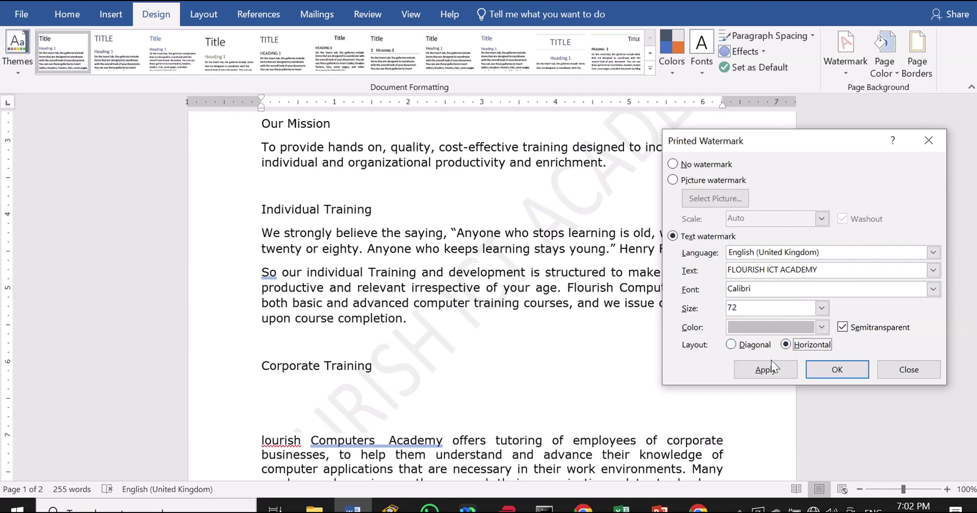
pyautogui.click(767, 367)
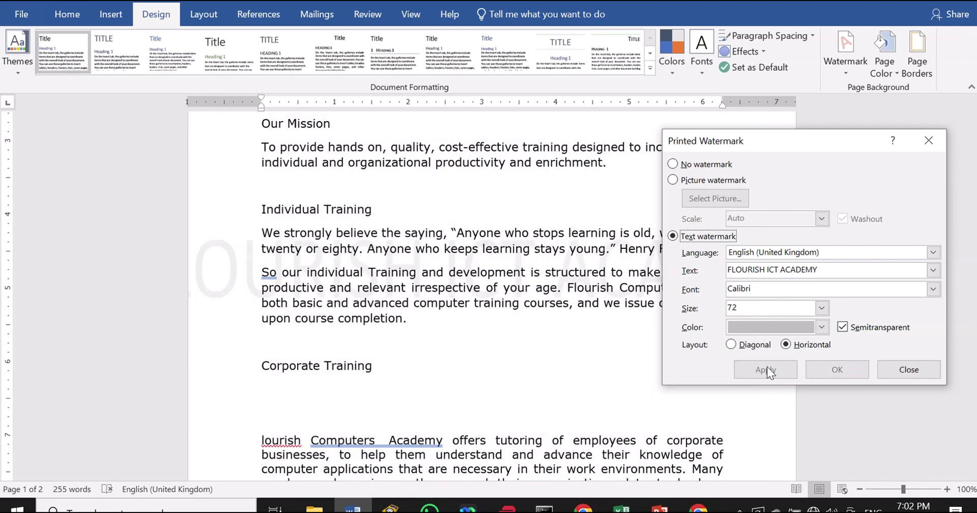